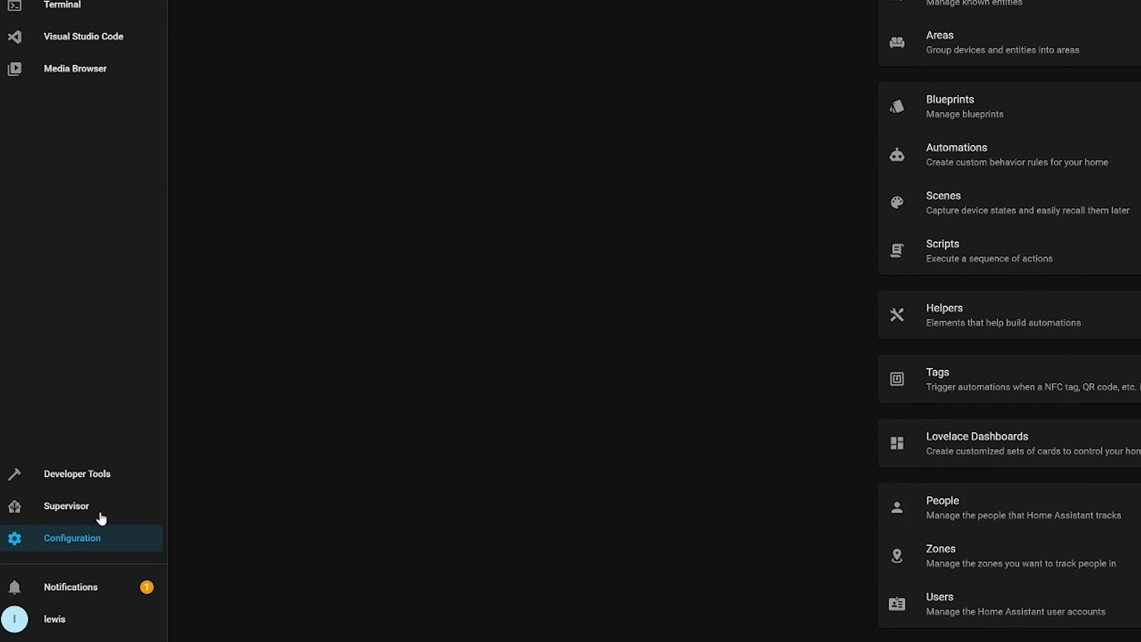
Step: Install the MariaDB add-on from the Add-on Store with Watchdog switched on
left_click(101, 514)
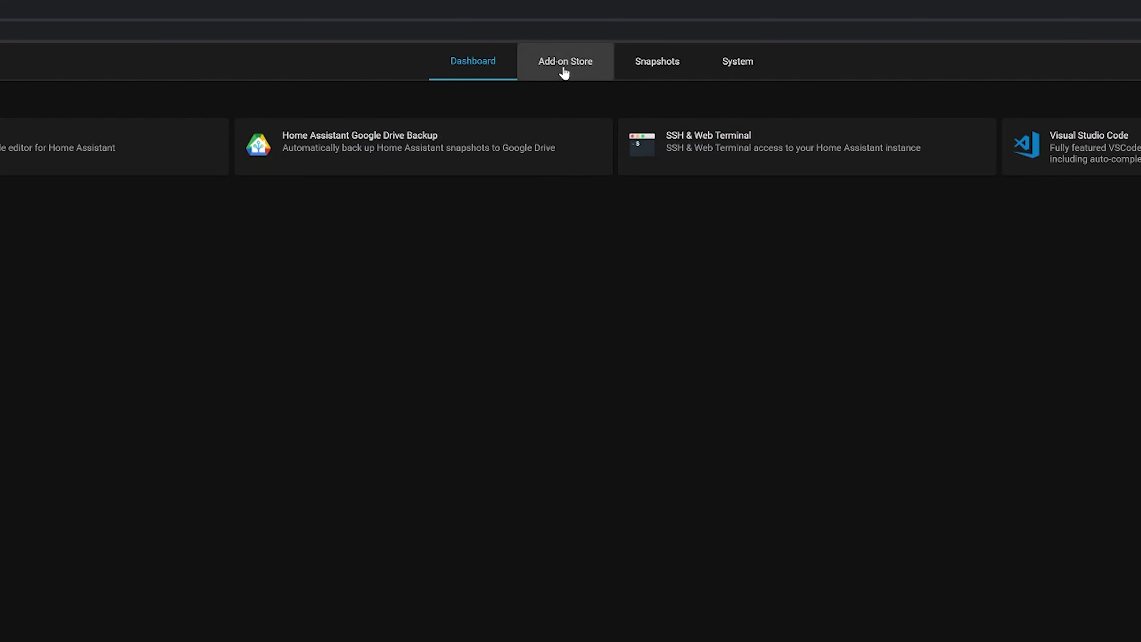
left_click(563, 68)
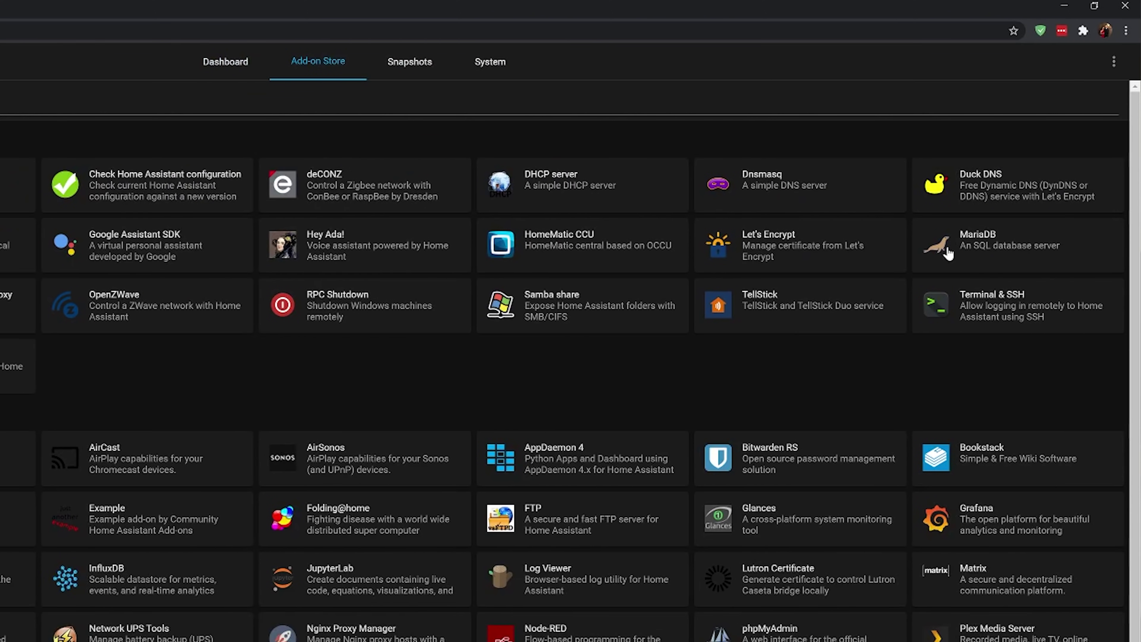
left_click(952, 254)
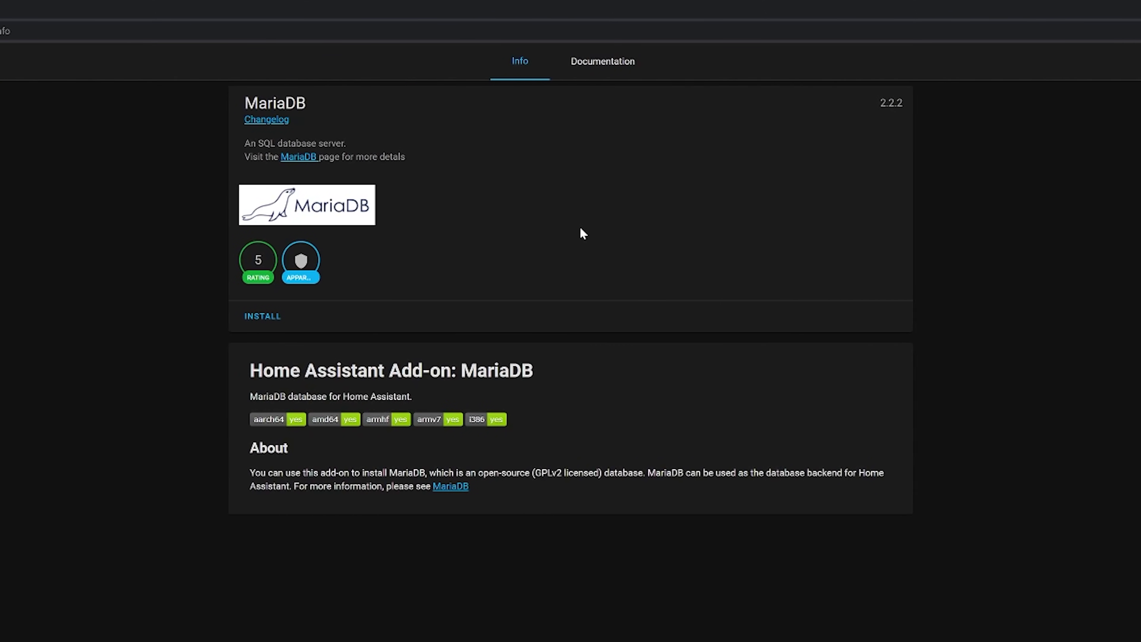
left_click(271, 322)
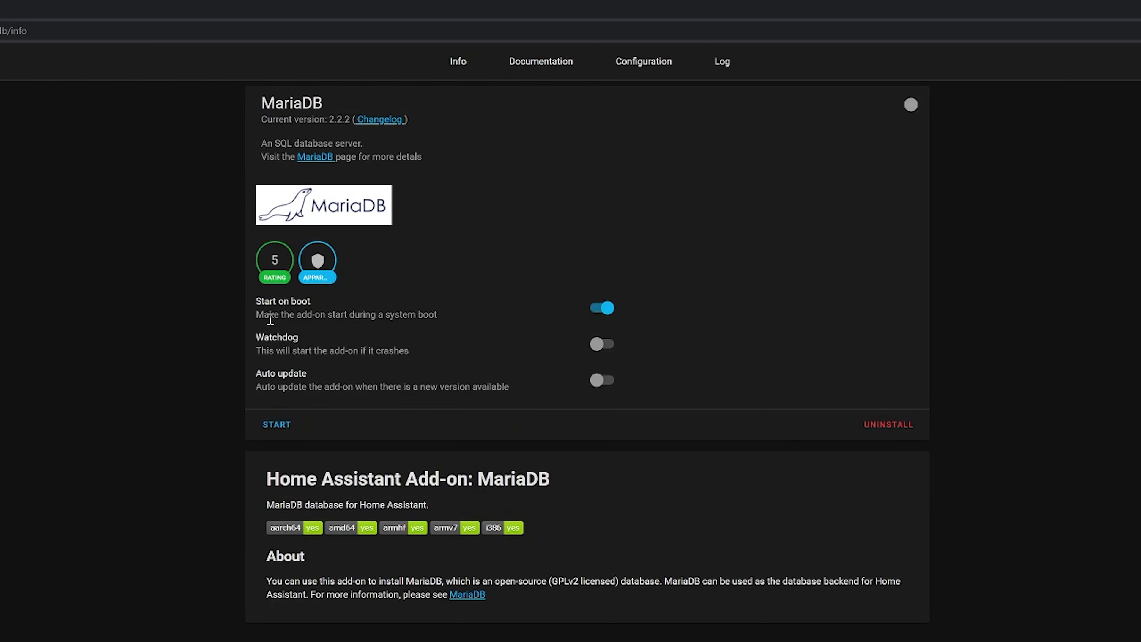
left_click(602, 353)
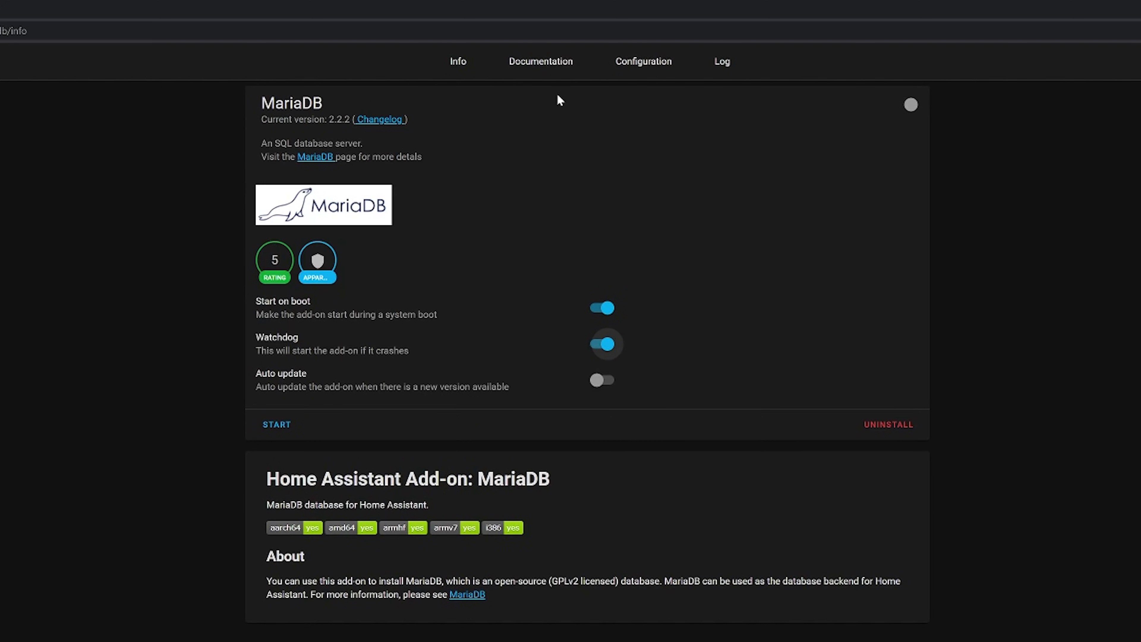
left_click(653, 75)
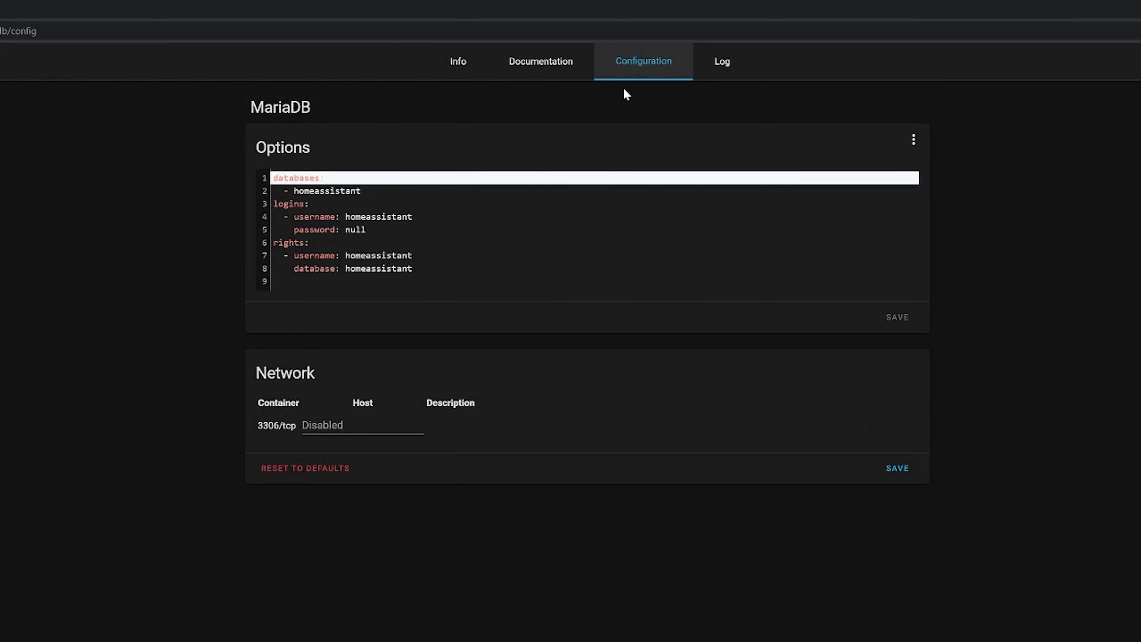
Step: Replace the null password for the homeassistant login with a real password and save the options
left_click(398, 232)
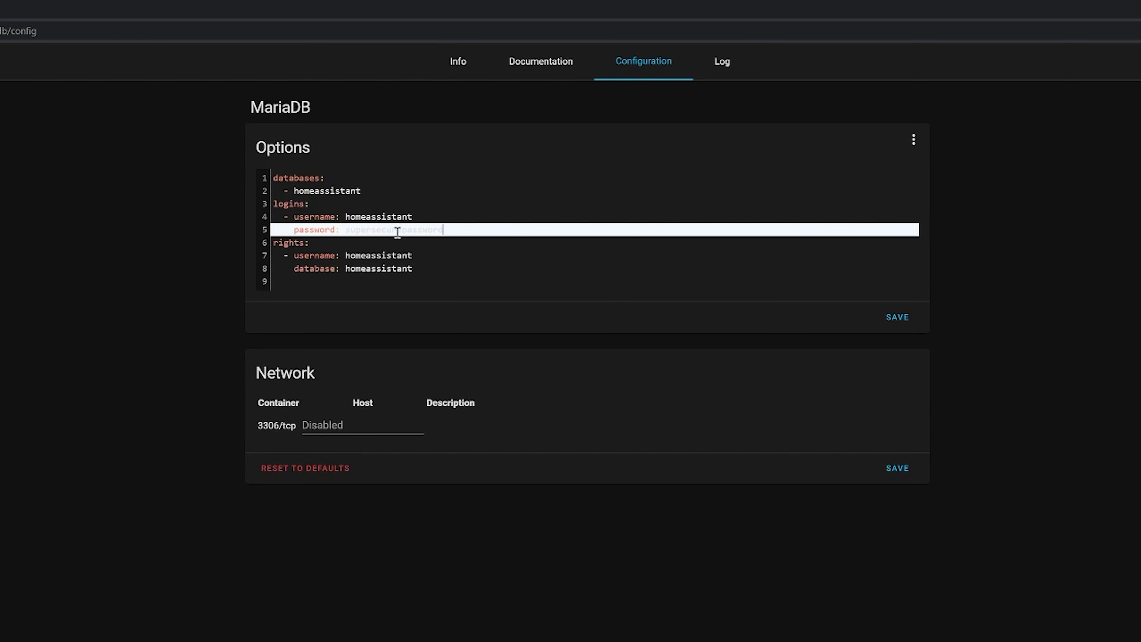
left_click(457, 278)
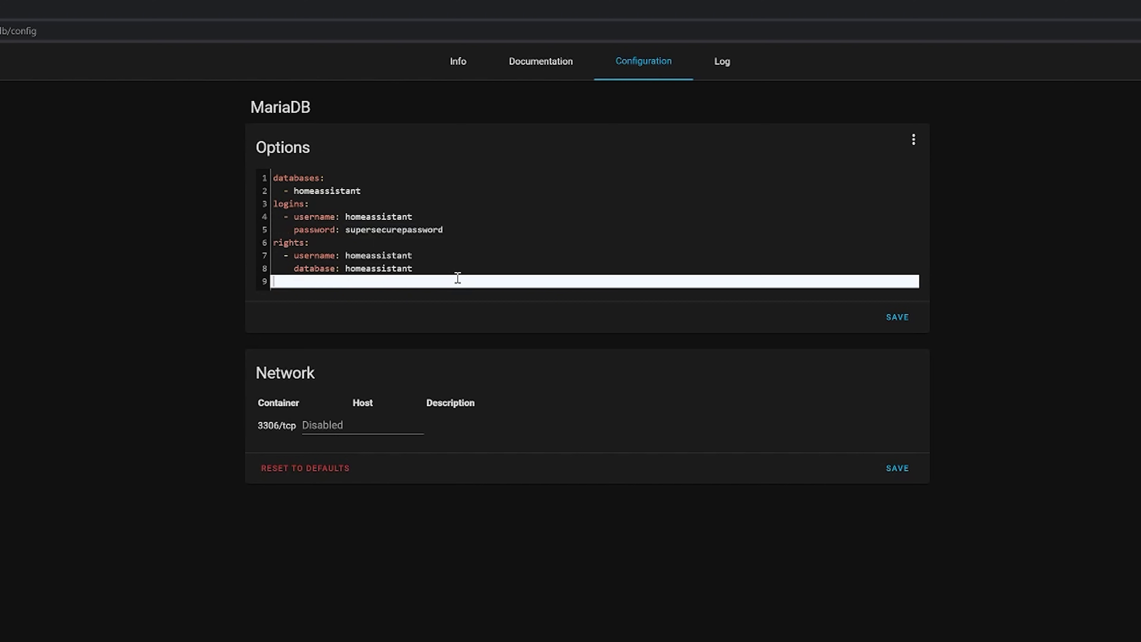
left_click(911, 319)
Step: Start MariaDB and refresh its log until the homeassistant database and user creation appear
left_click(479, 69)
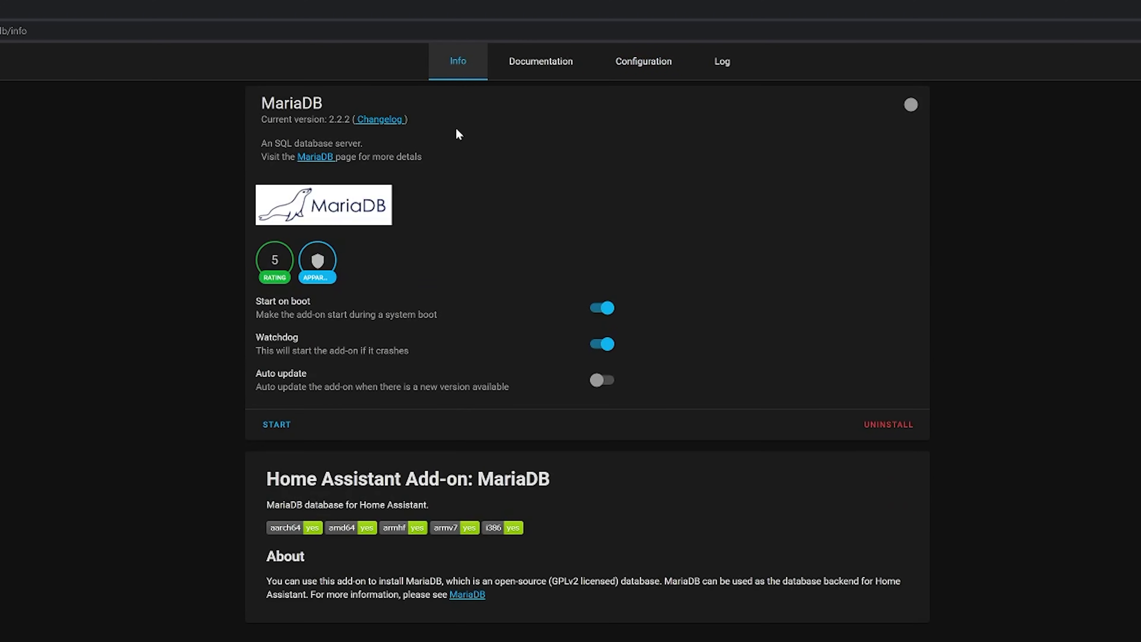
left_click(282, 428)
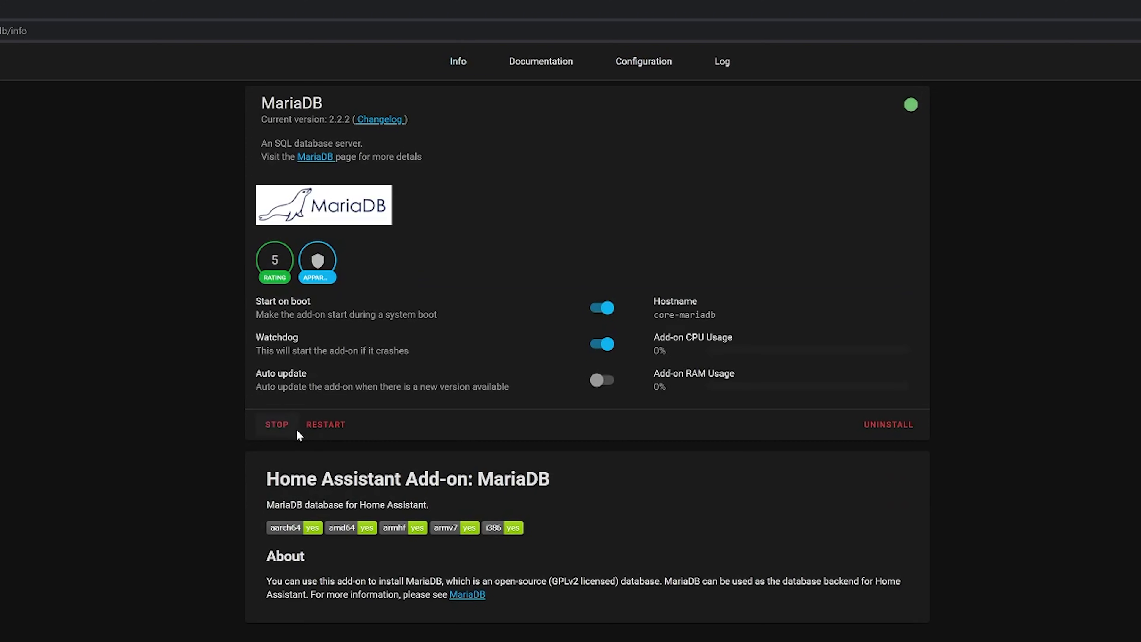
left_click(719, 63)
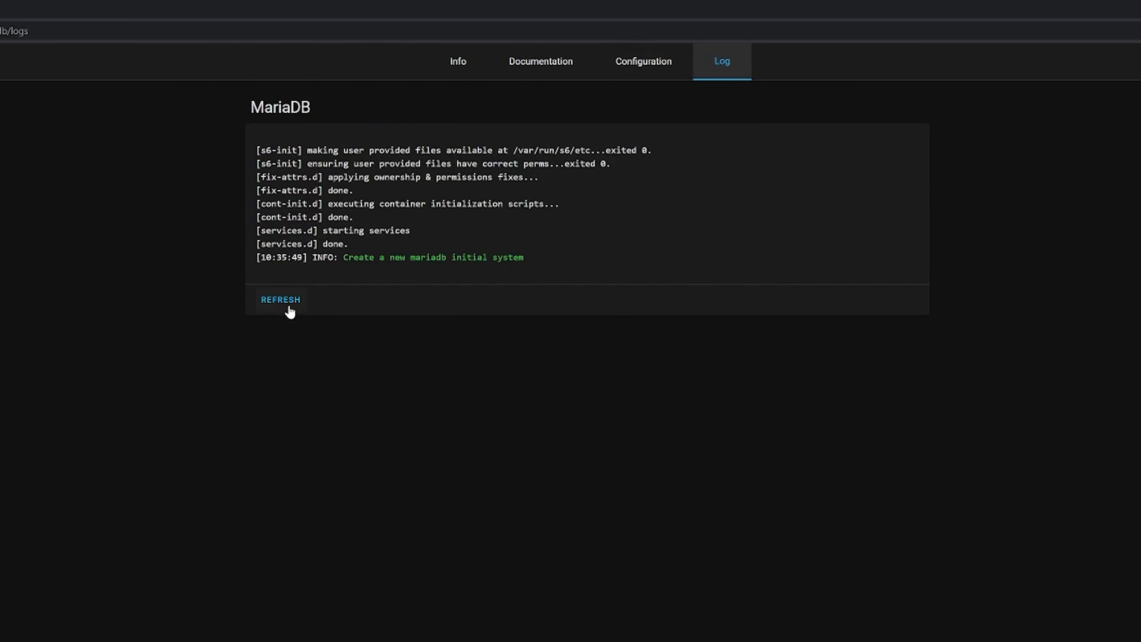
left_click(289, 310)
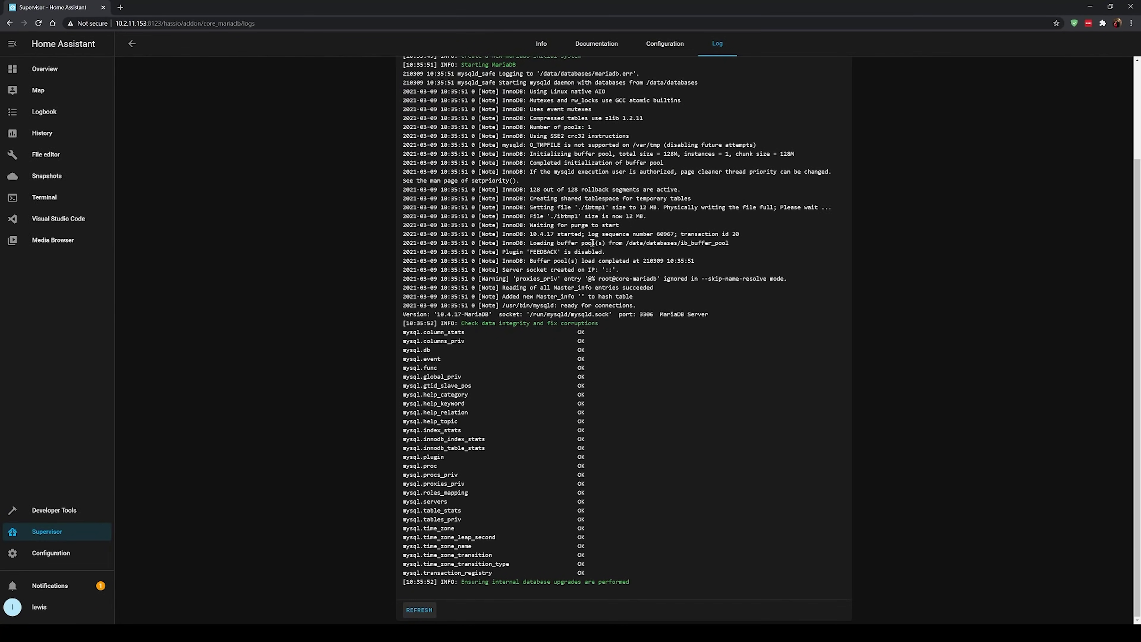
left_click(420, 610)
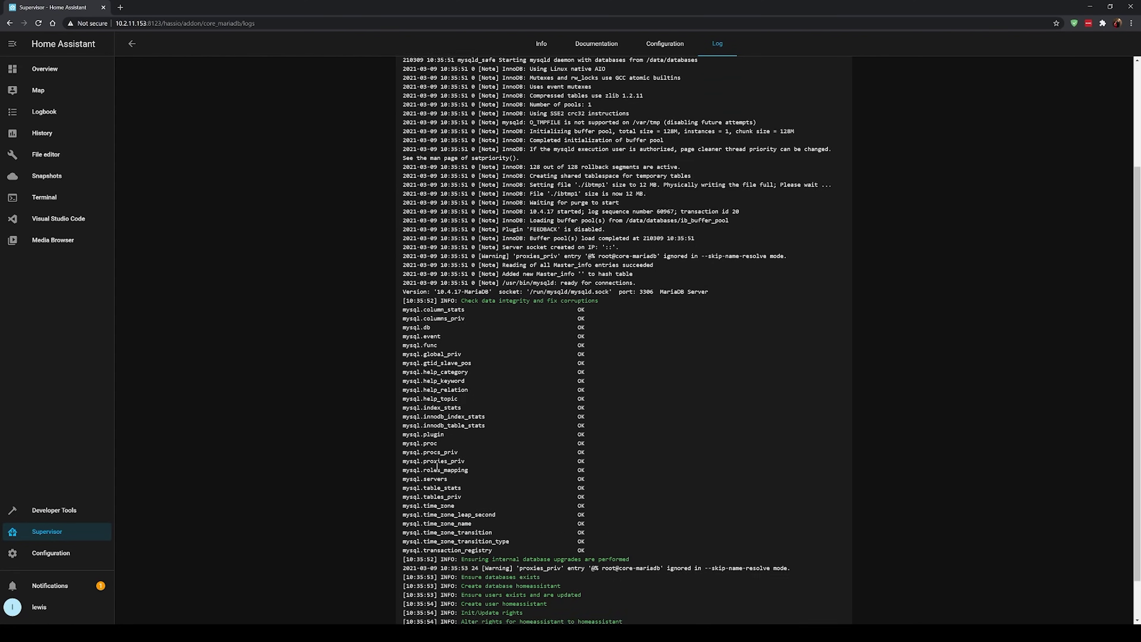
scroll(438, 466, "up", 4)
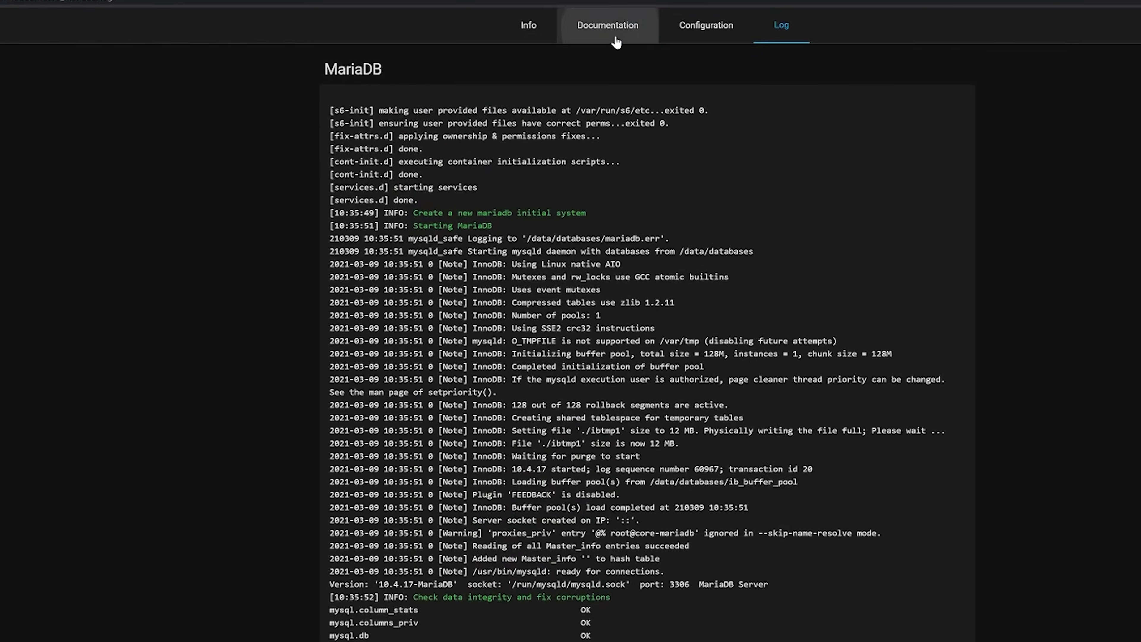
Step: Copy the example recorder db_url block from the MariaDB documentation, then launch Visual Studio Code
left_click(596, 44)
scroll(486, 324, "down", 10)
scroll(575, 366, "down", 1)
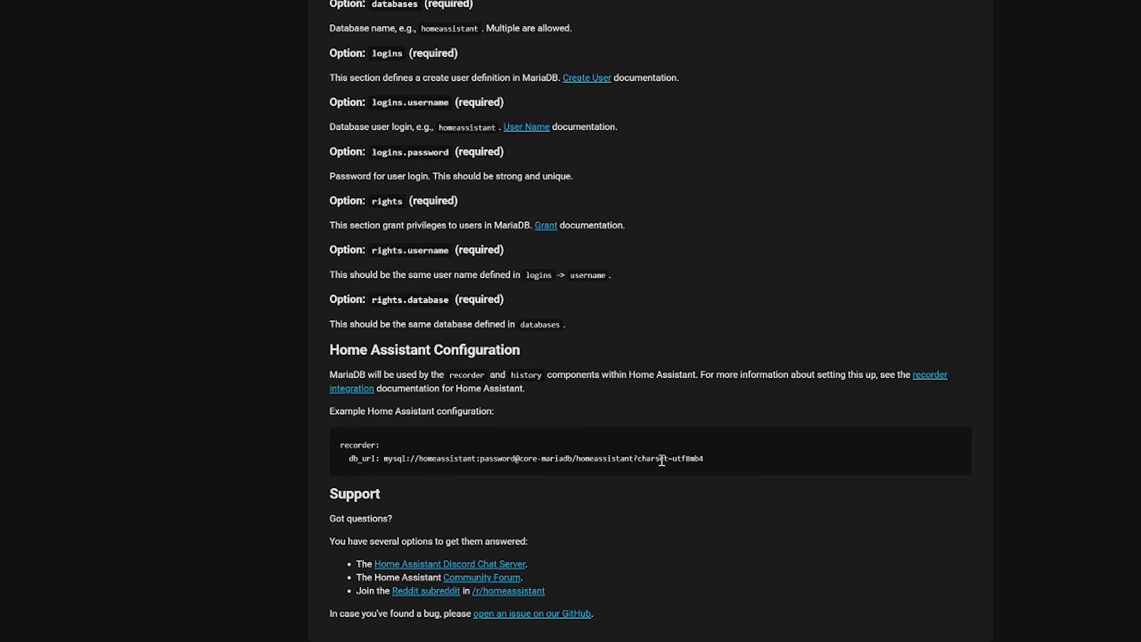
left_click_drag(704, 458, 357, 463)
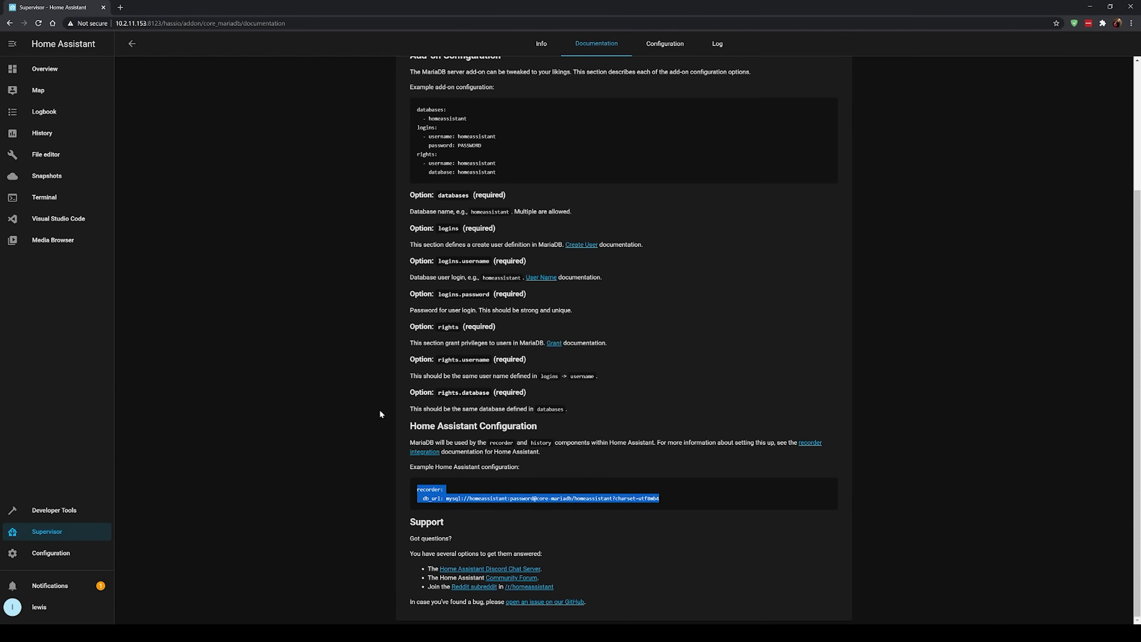
left_click(337, 386)
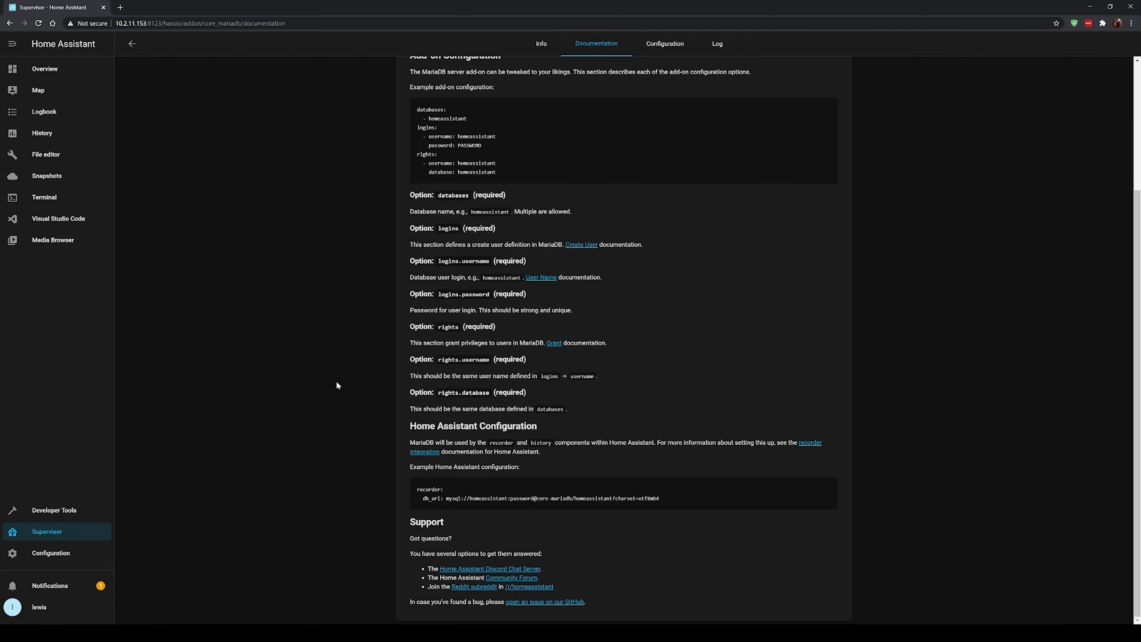
left_click(58, 224)
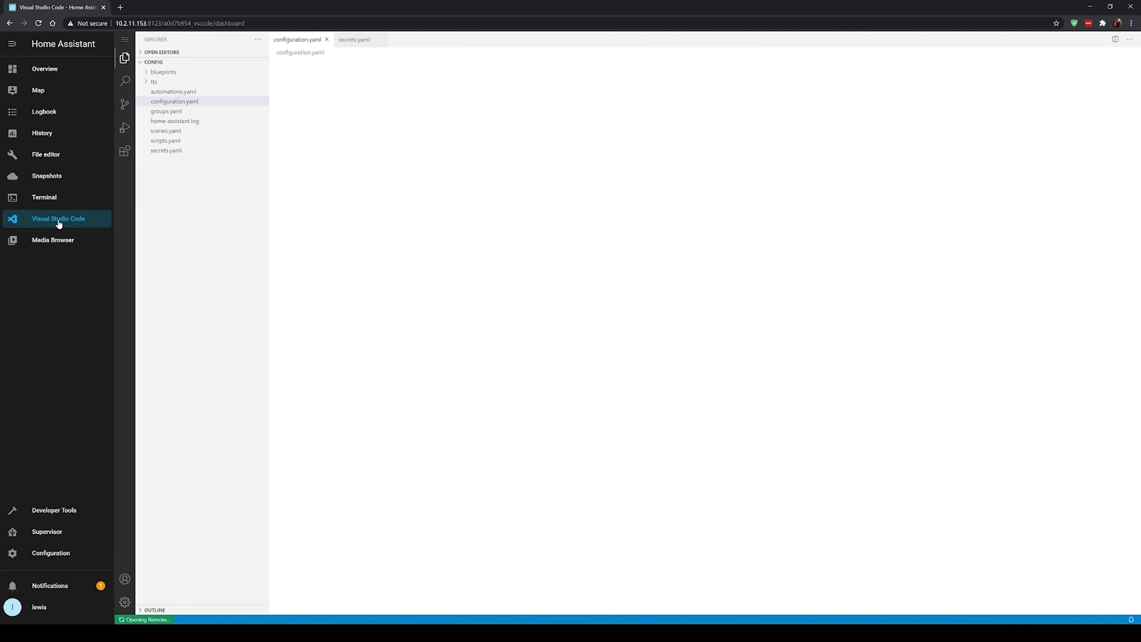
Step: Paste the recorder block under default_config: and swap the placeholder for the MariaDB login password
left_click(366, 79)
key("Return")
key("Return")
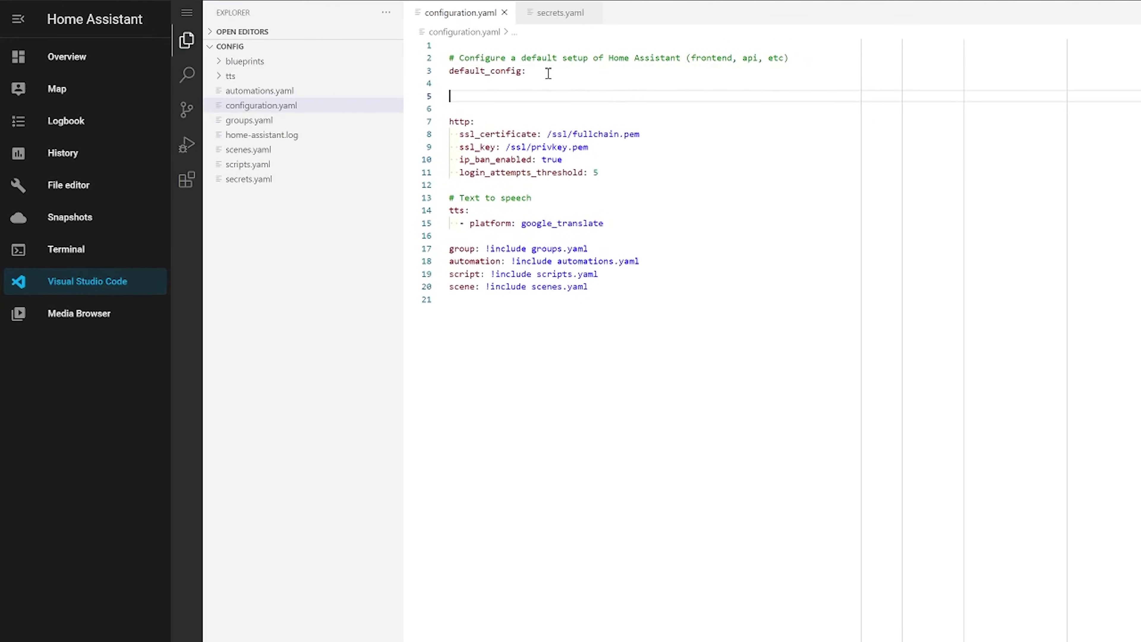
key("ctrl+v")
double_click(657, 104)
key("BackSpace")
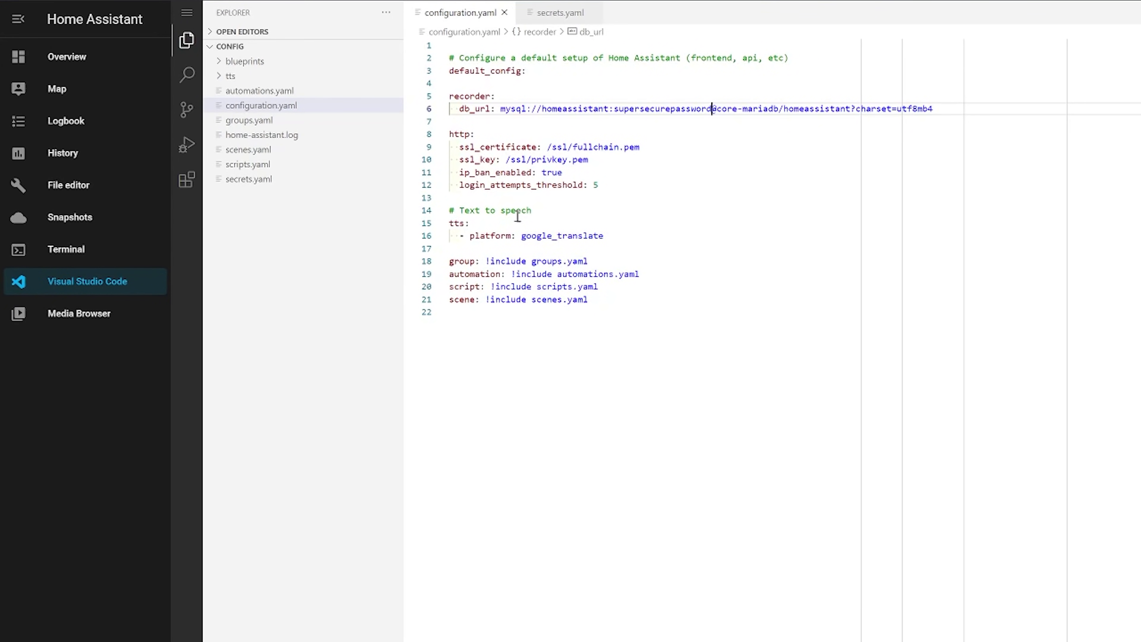
left_click(86, 589)
scroll(710, 431, "down", 5)
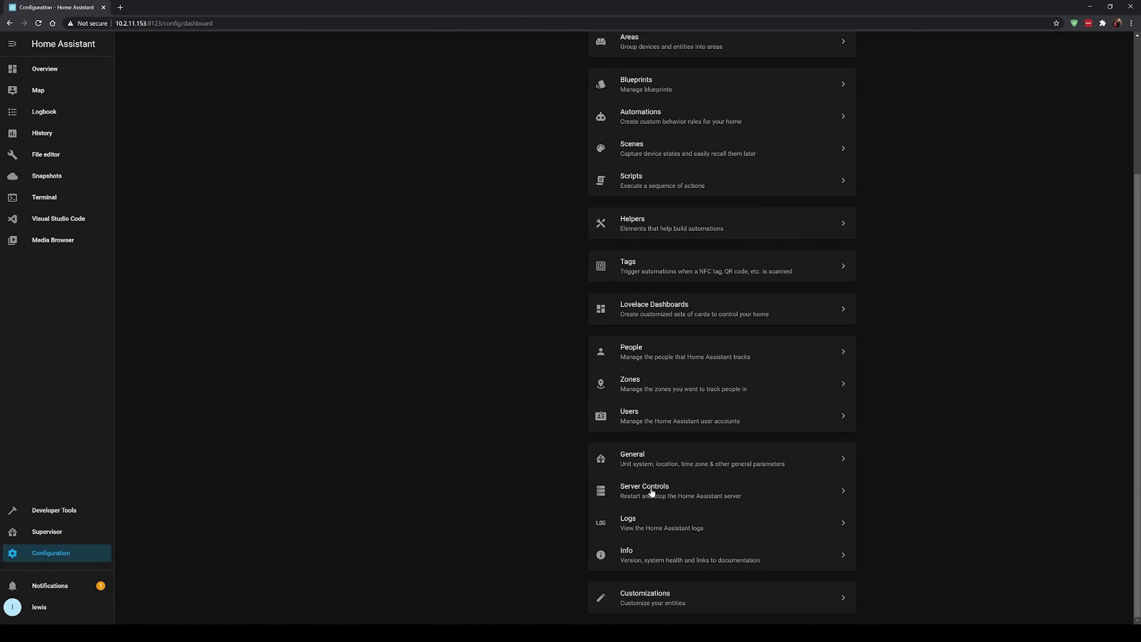
Step: Run Check Configuration, restart Home Assistant with confirmation, then go to History
left_click(652, 486)
left_click(715, 184)
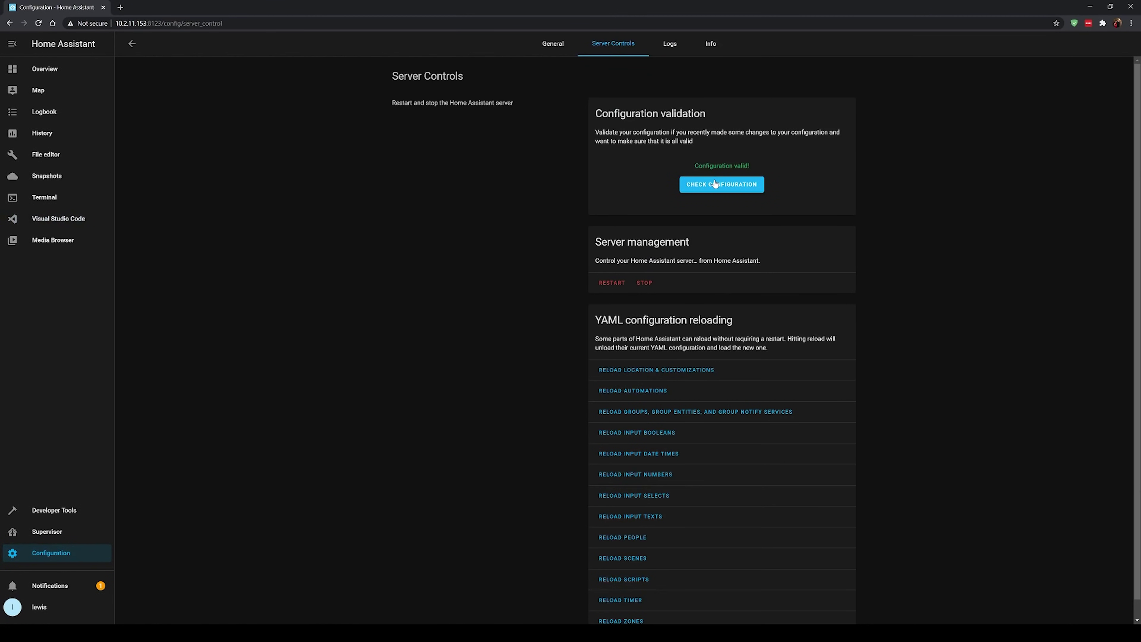
left_click(619, 286)
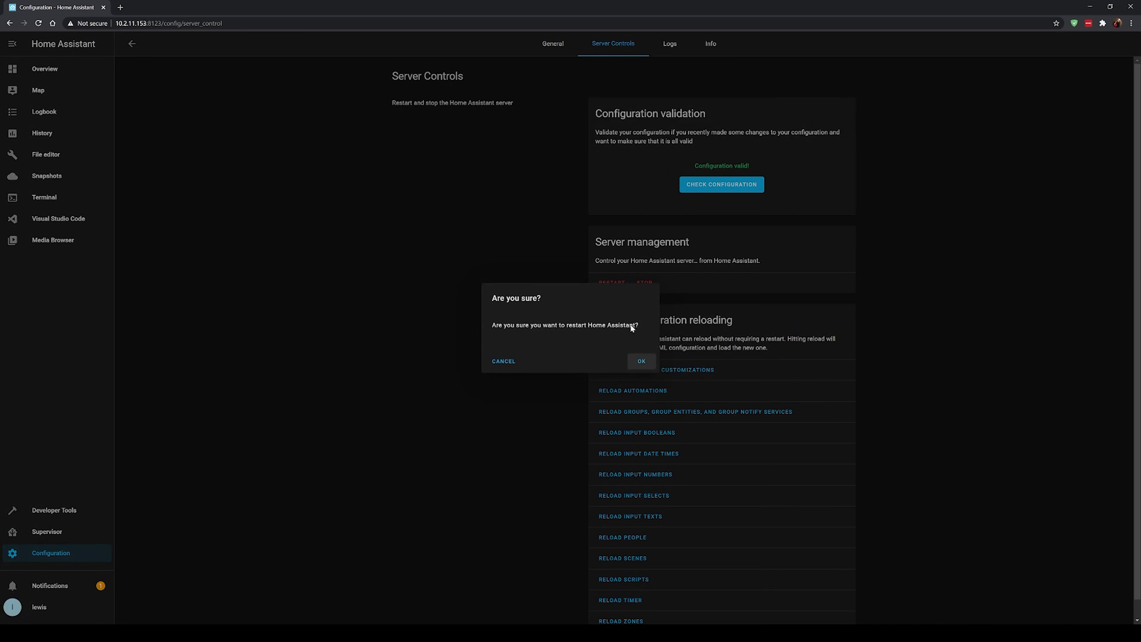
left_click(641, 363)
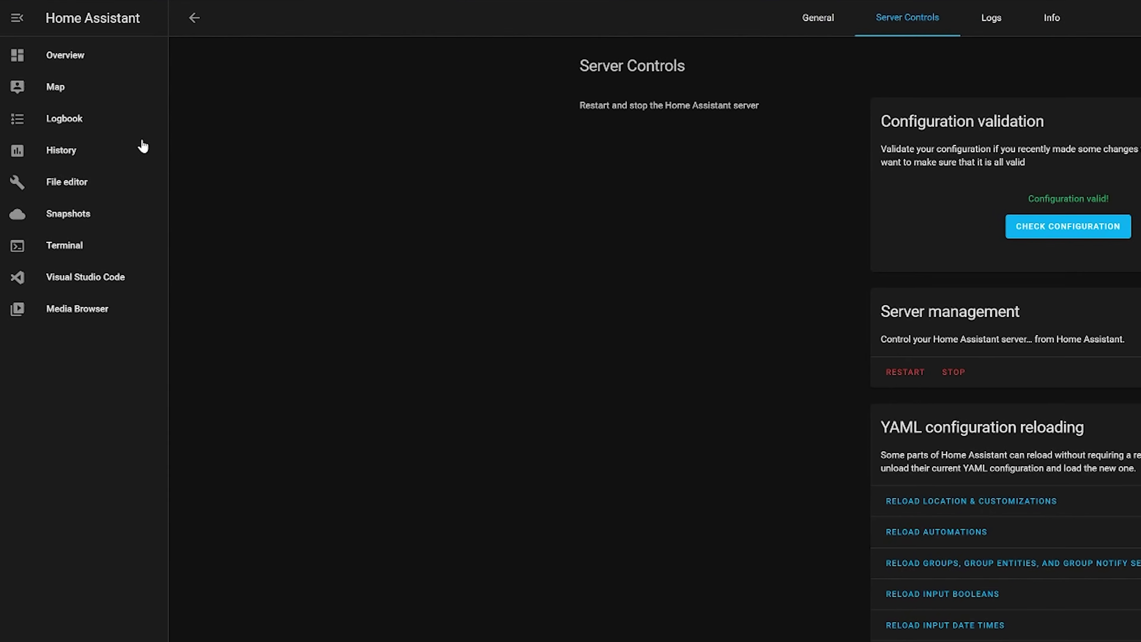
left_click(81, 152)
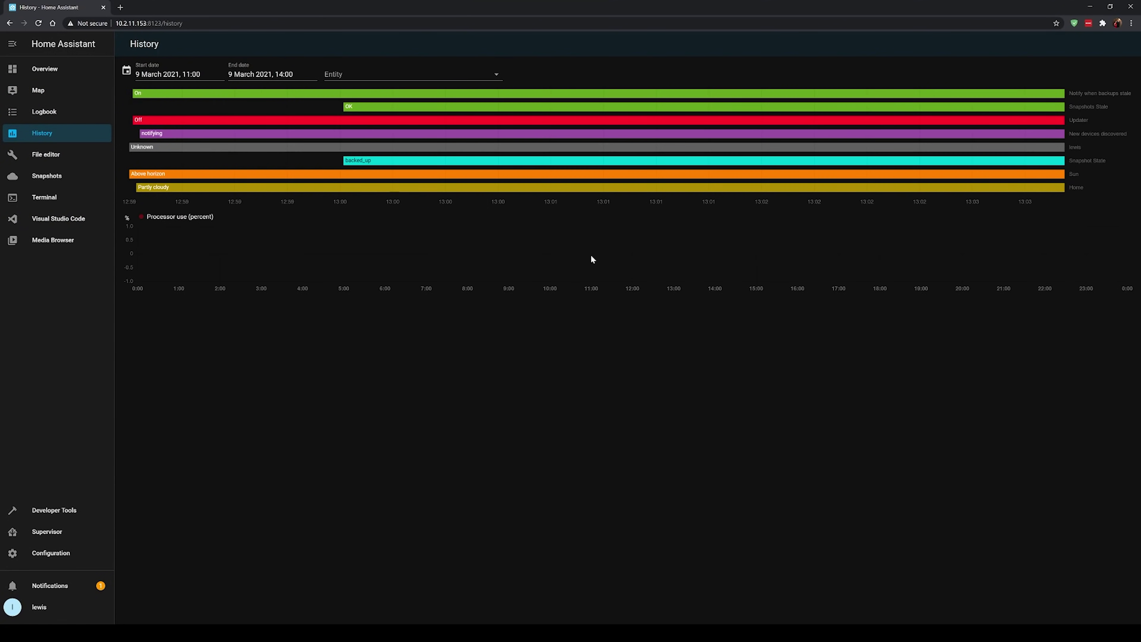
Step: Switch from the History timeline to the File editor add-on
left_click(62, 156)
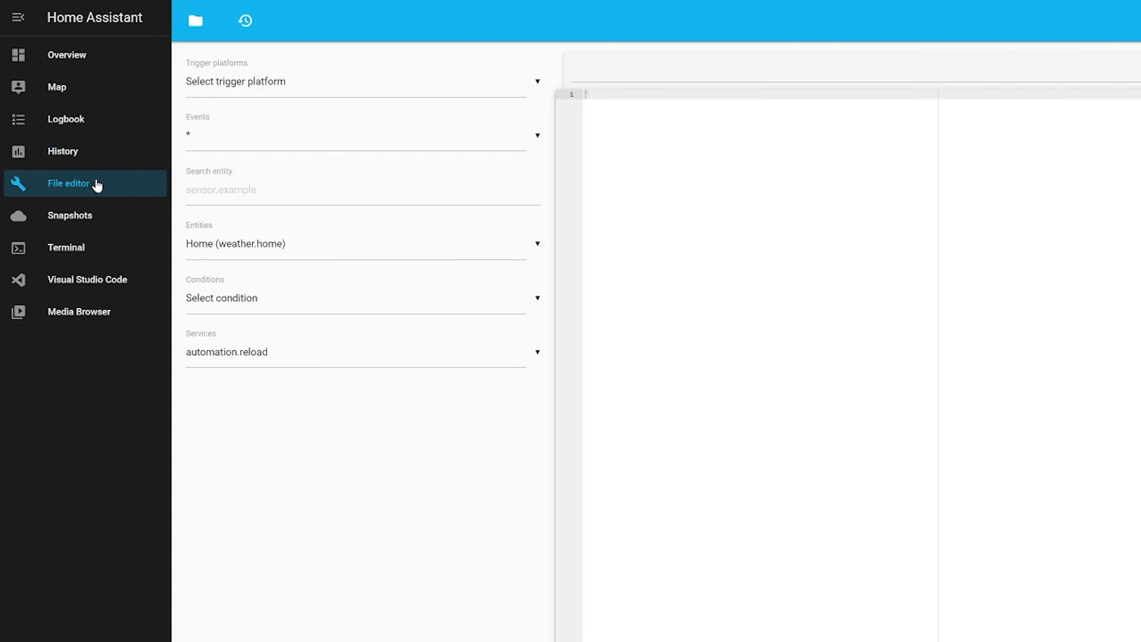
Step: Delete home-assistant_v2.db from the config folder and confirm the deletion
left_click(195, 20)
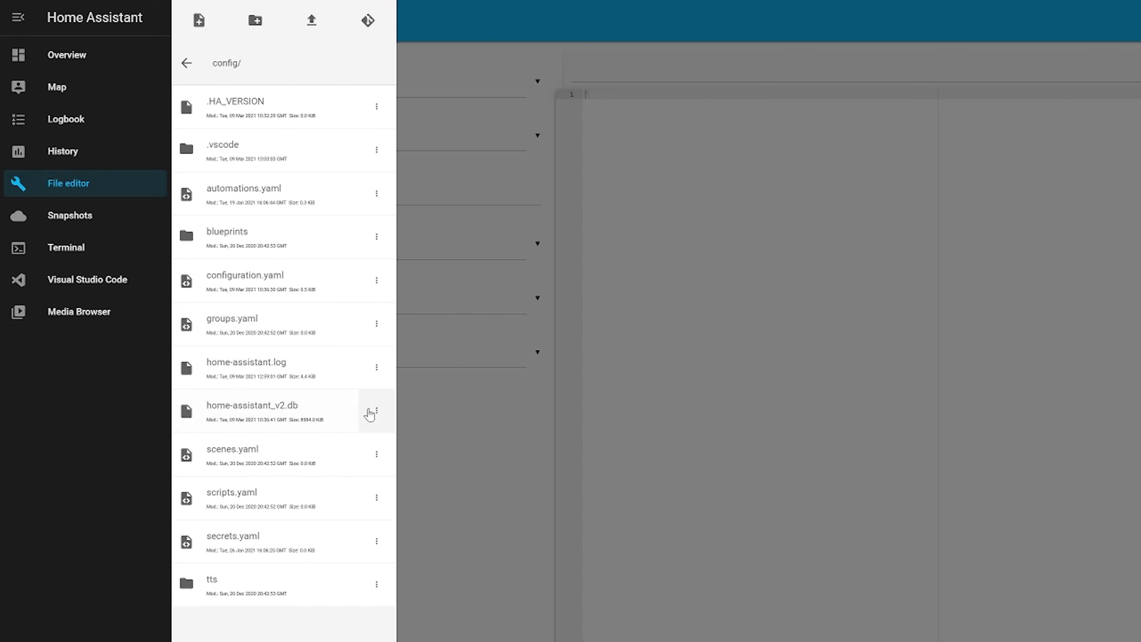
left_click(376, 414)
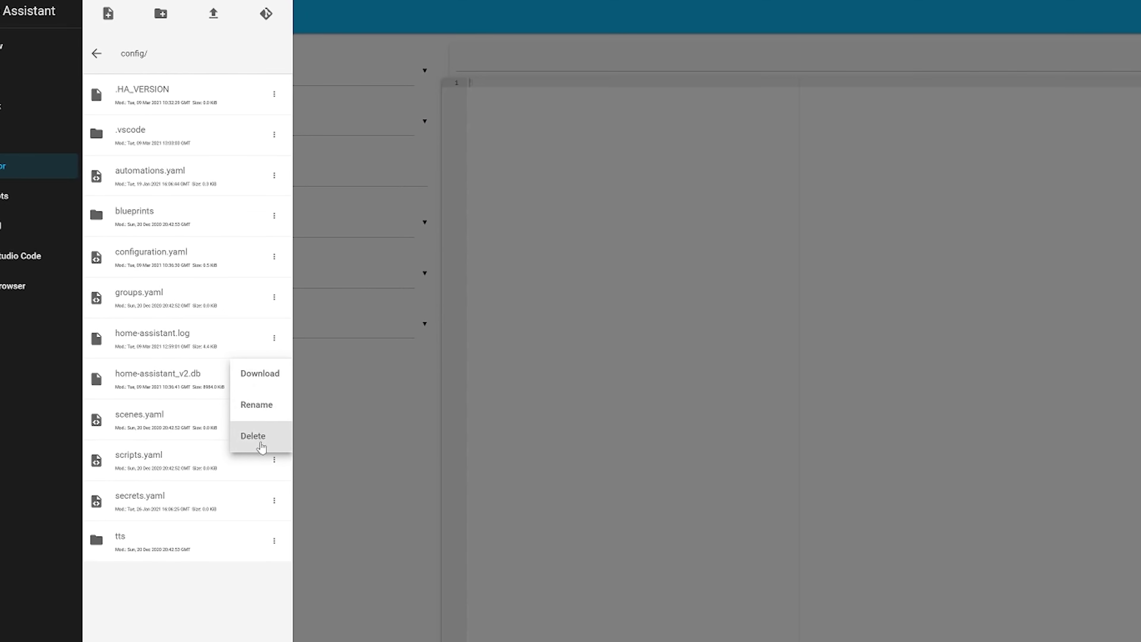
left_click(202, 415)
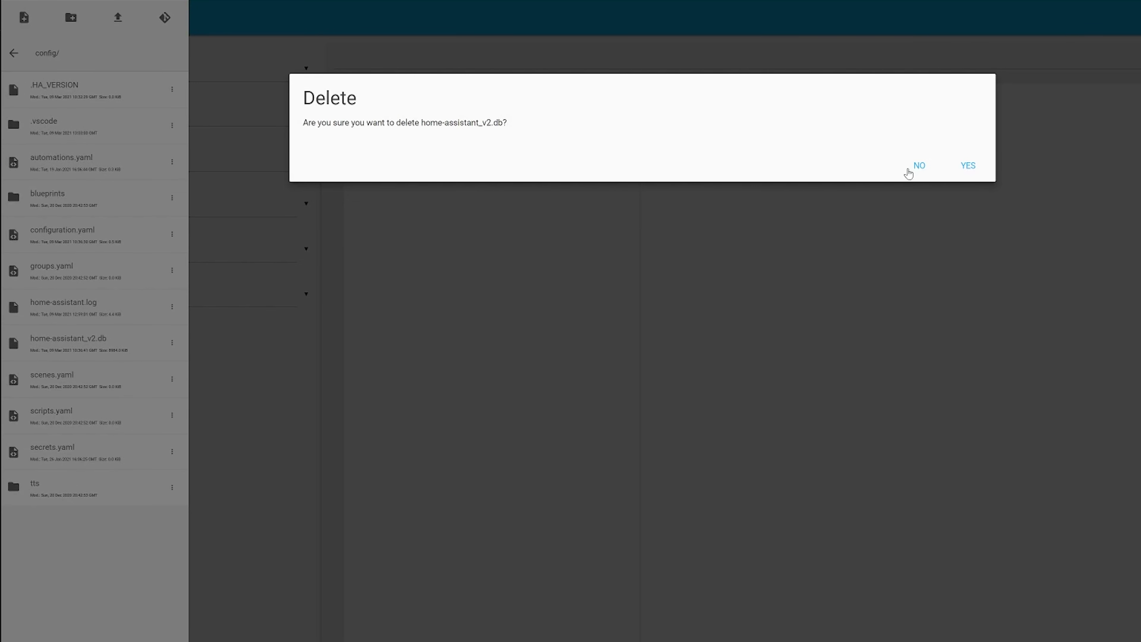
left_click(968, 166)
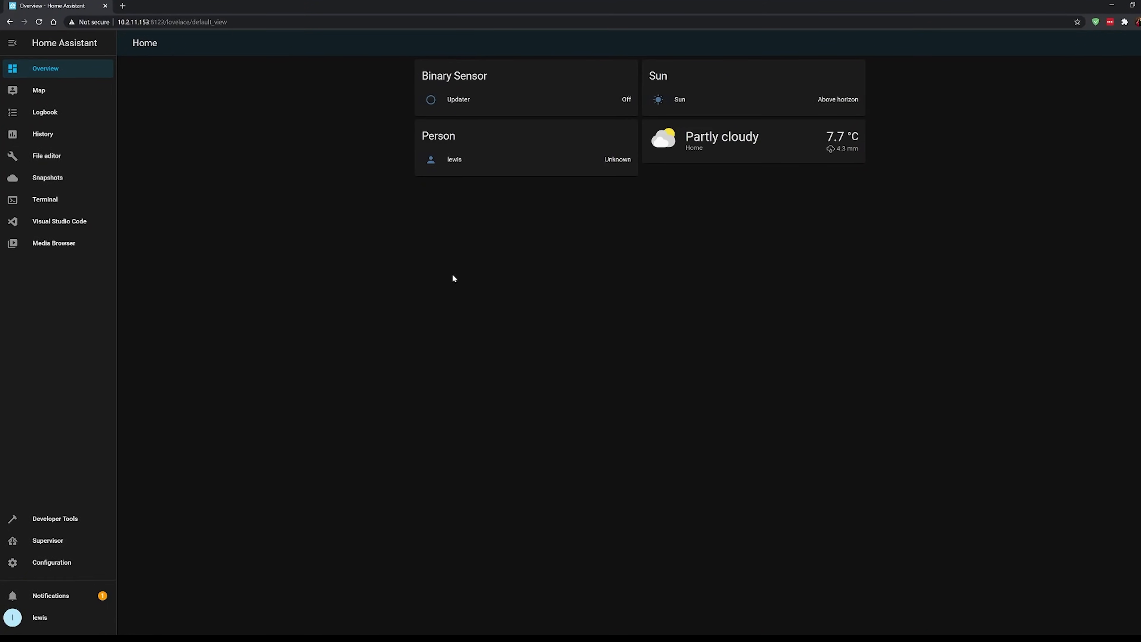
Step: Return to Visual Studio Code showing configuration.yaml with its recorder and http sections
left_click(67, 219)
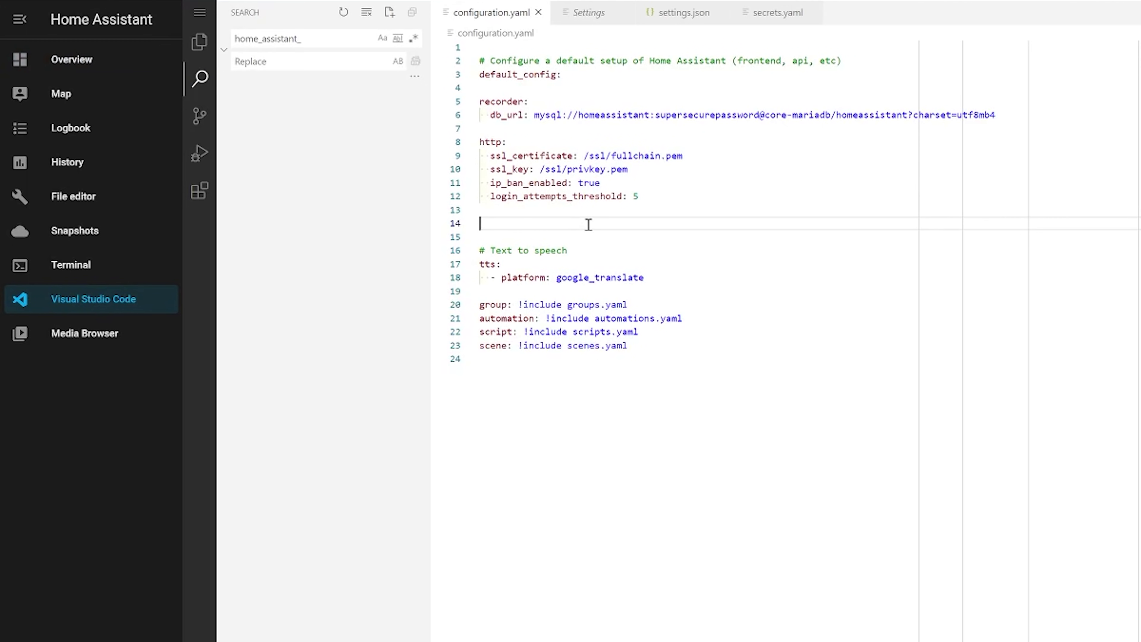
Step: Add a sensor: section with a systemmonitor platform and a resources: key
type("ensor:")
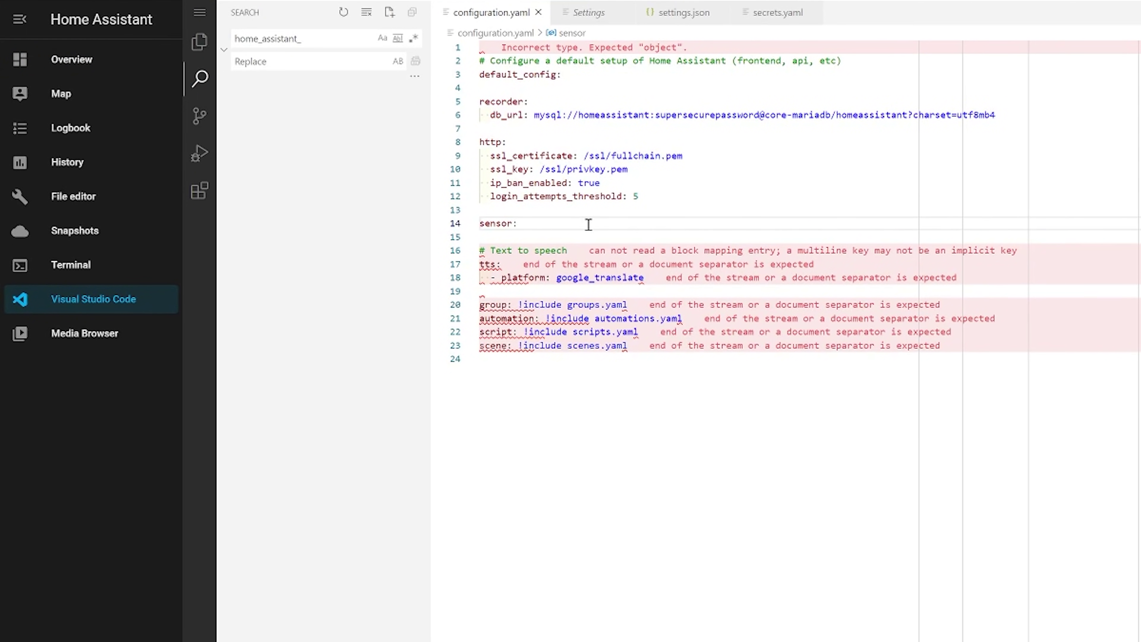
key("Return")
type("- plat")
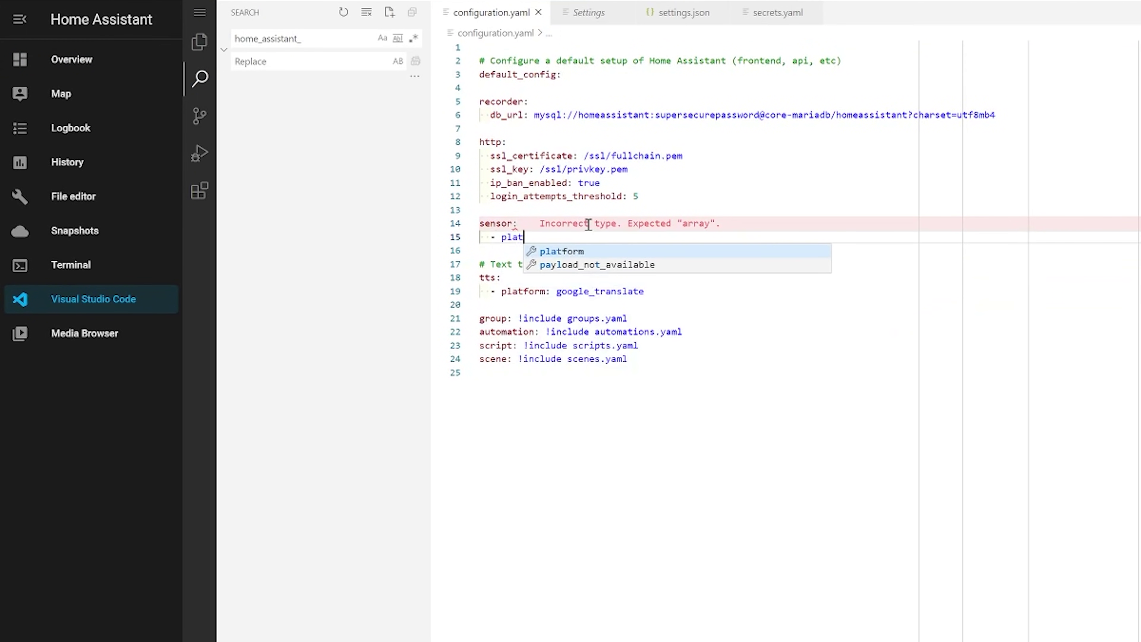
type("form: syste")
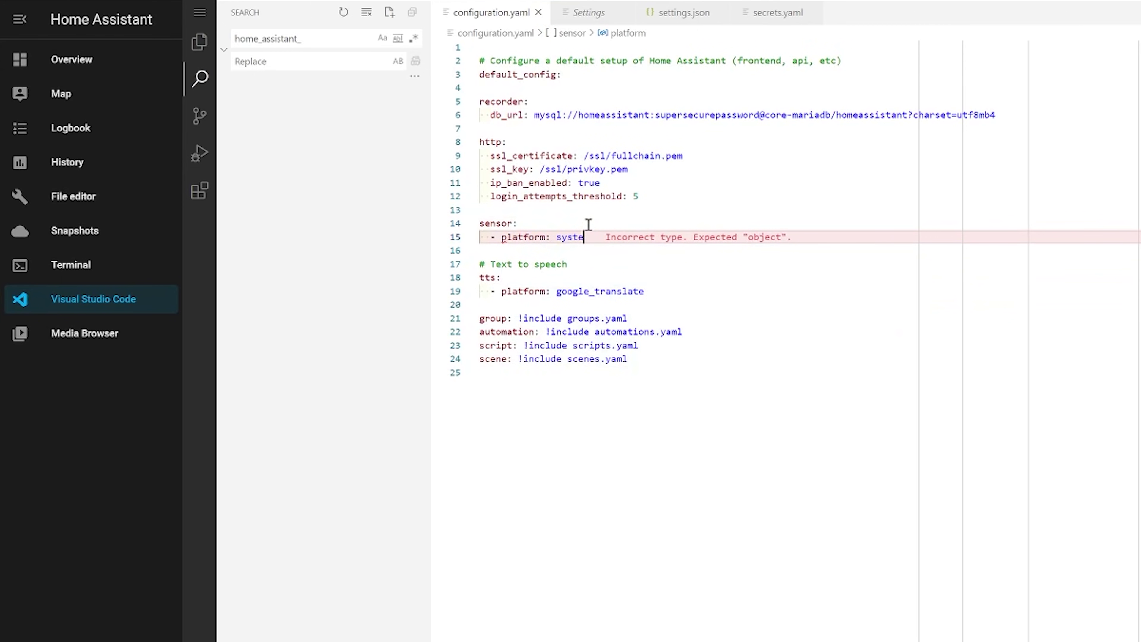
type("mmonitor")
key("Return")
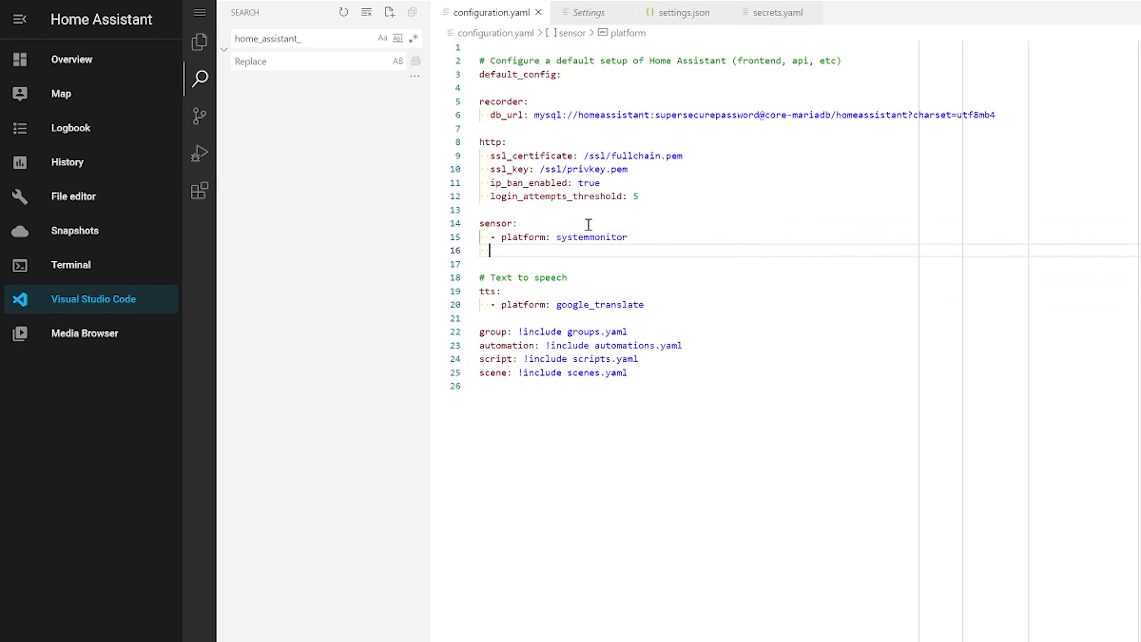
type("resources:")
key("Return")
Step: List processor_use and processor_temperature as resource types, beginning one more type entry
type("-")
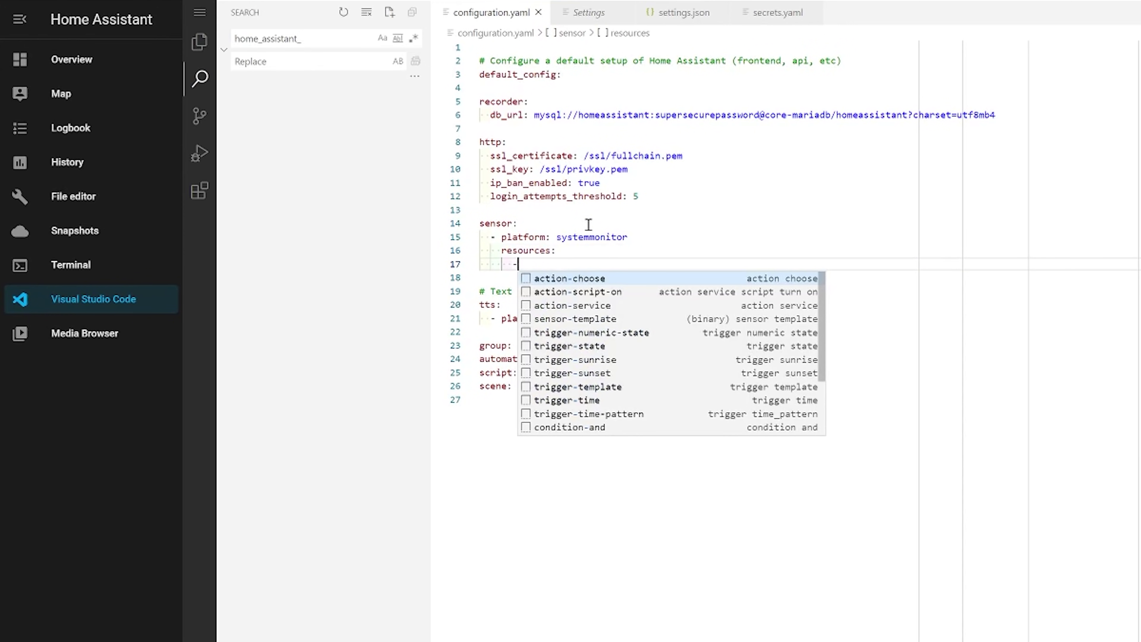
type(" type: pr")
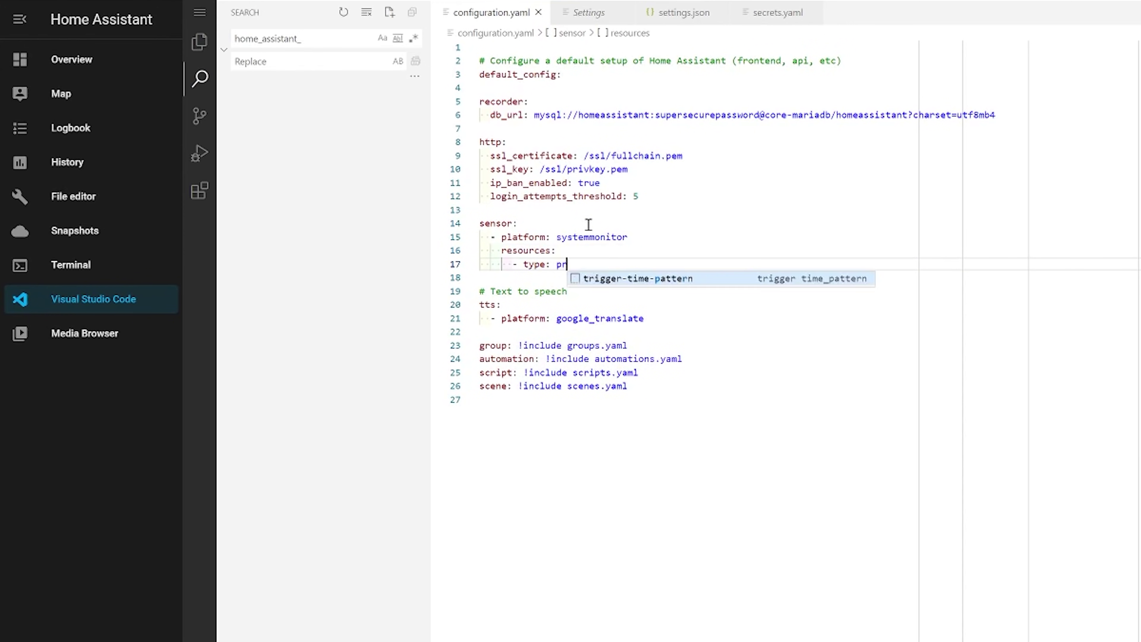
type("ocessor_use")
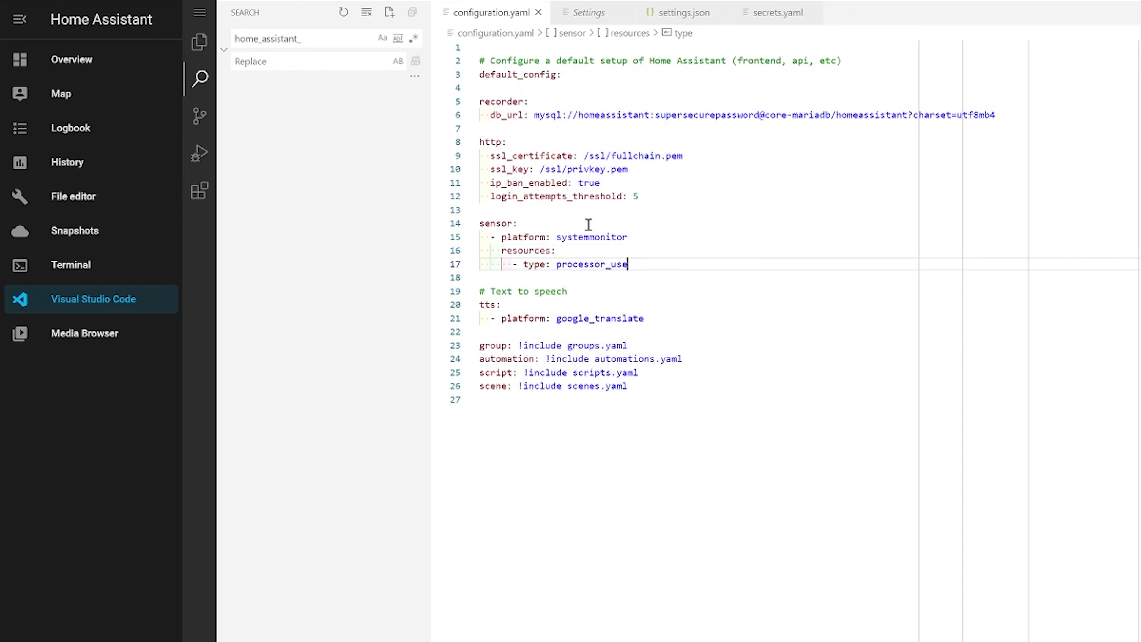
key("Return")
type("- ")
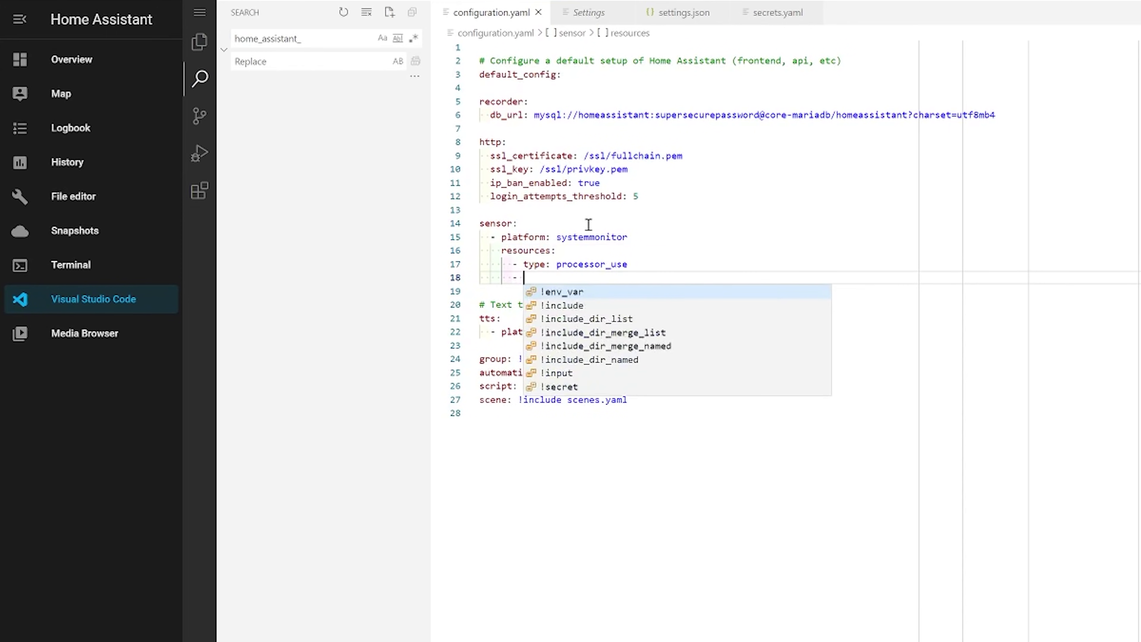
type("type: processor_temperature")
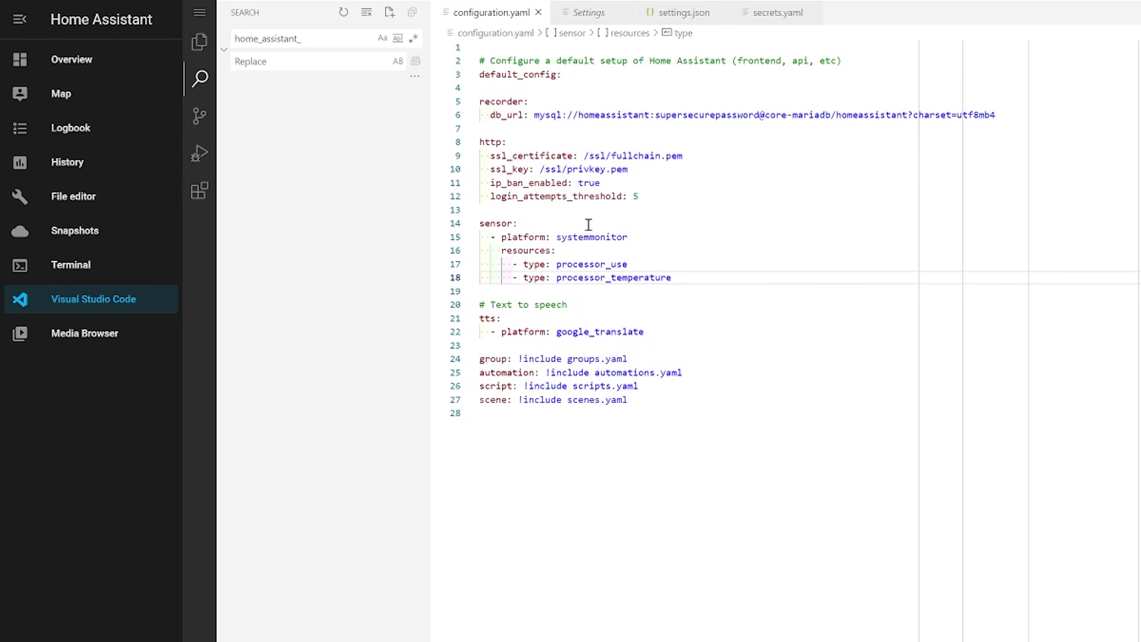
key("Return")
type("- ty")
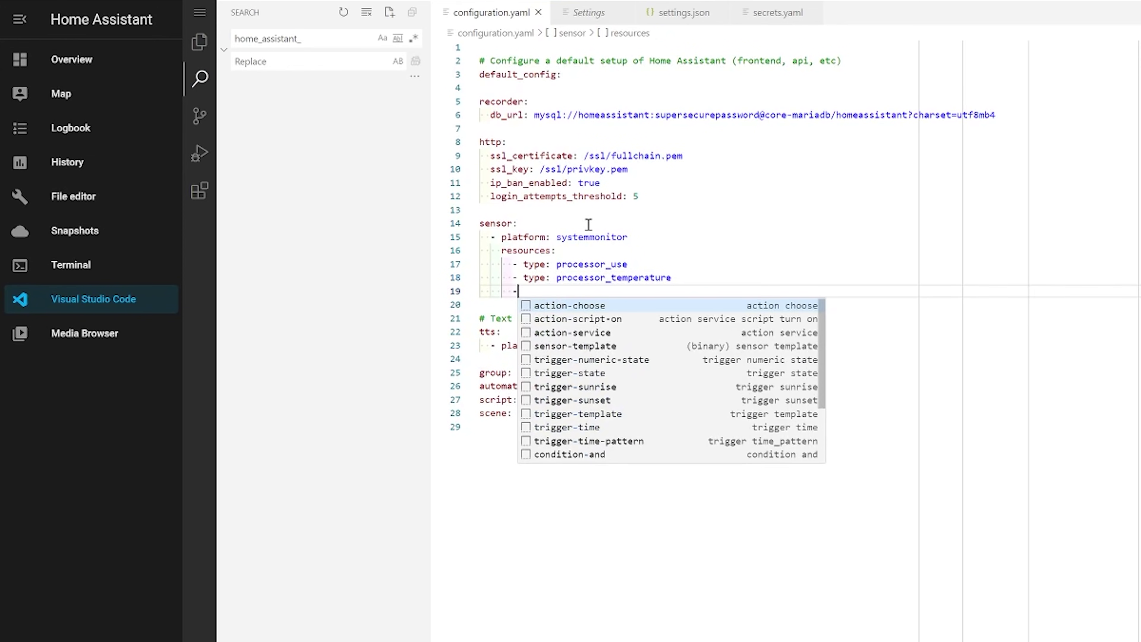
type("pe: memo")
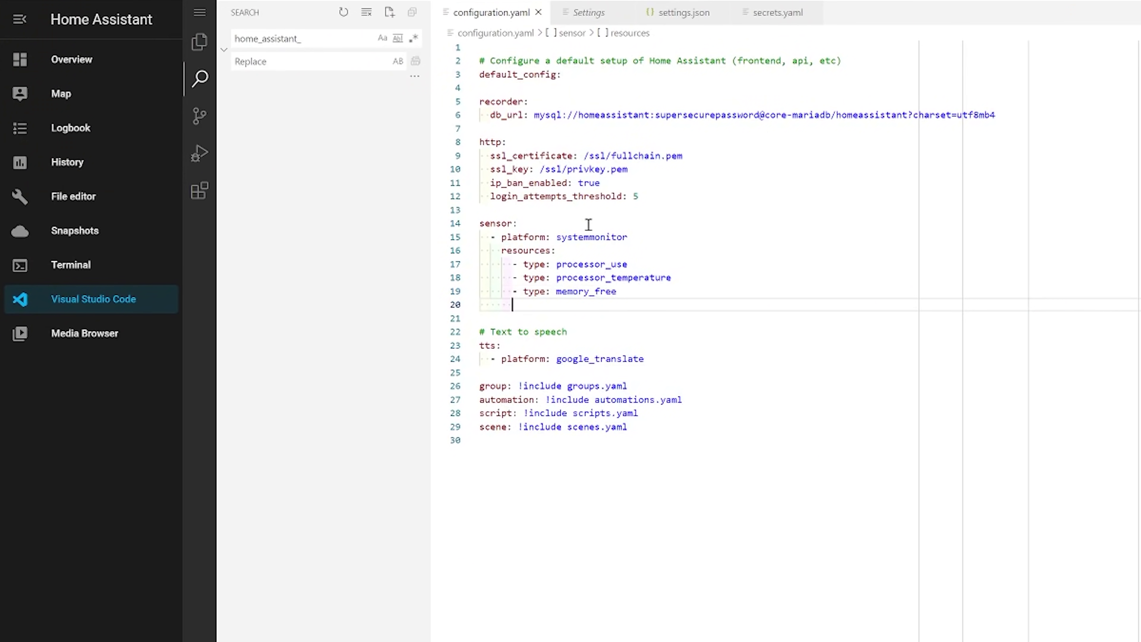
Step: Add disk_use_percent with arg /, plus disk_use and disk_free, to the systemmonitor resources
type("- type: dus")
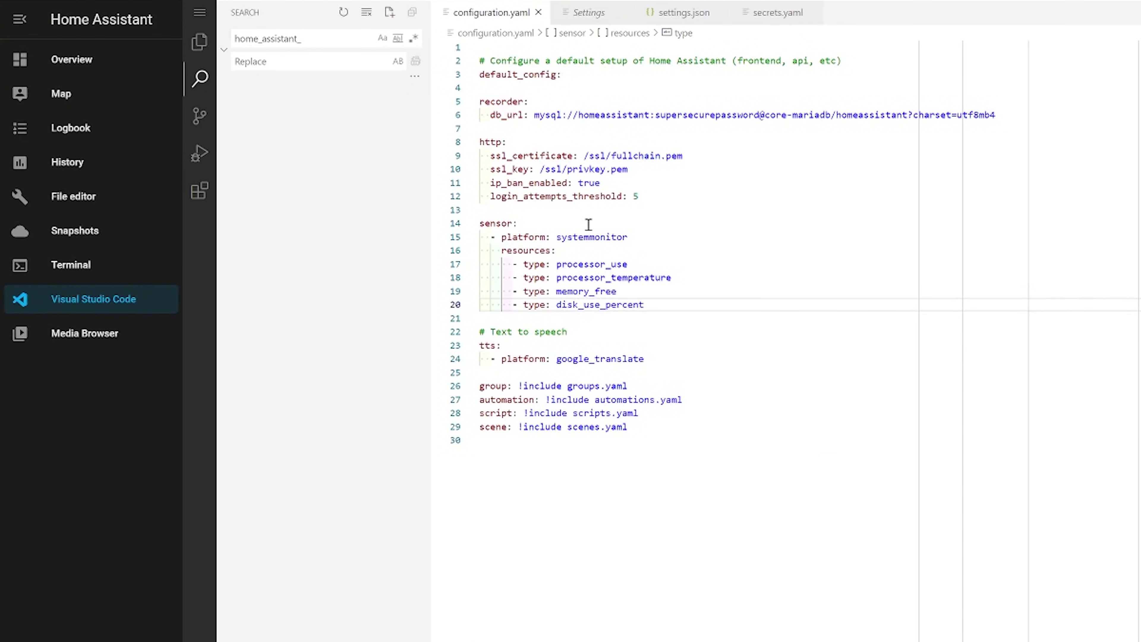
key("Return")
type("arg: /")
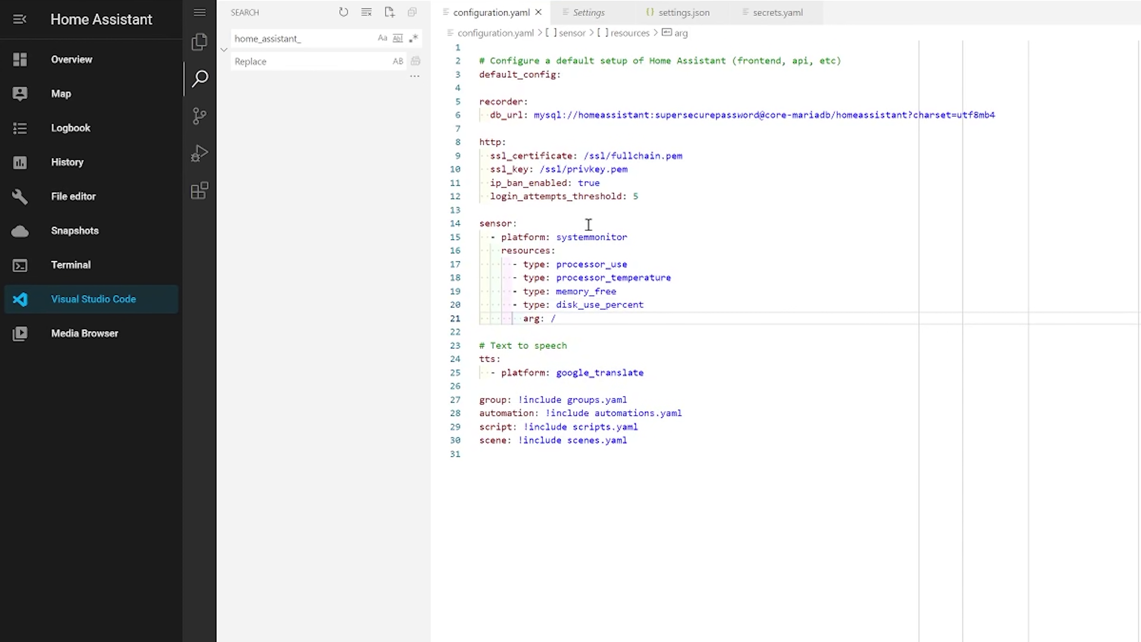
key("Return")
key("BackSpace")
type("- type")
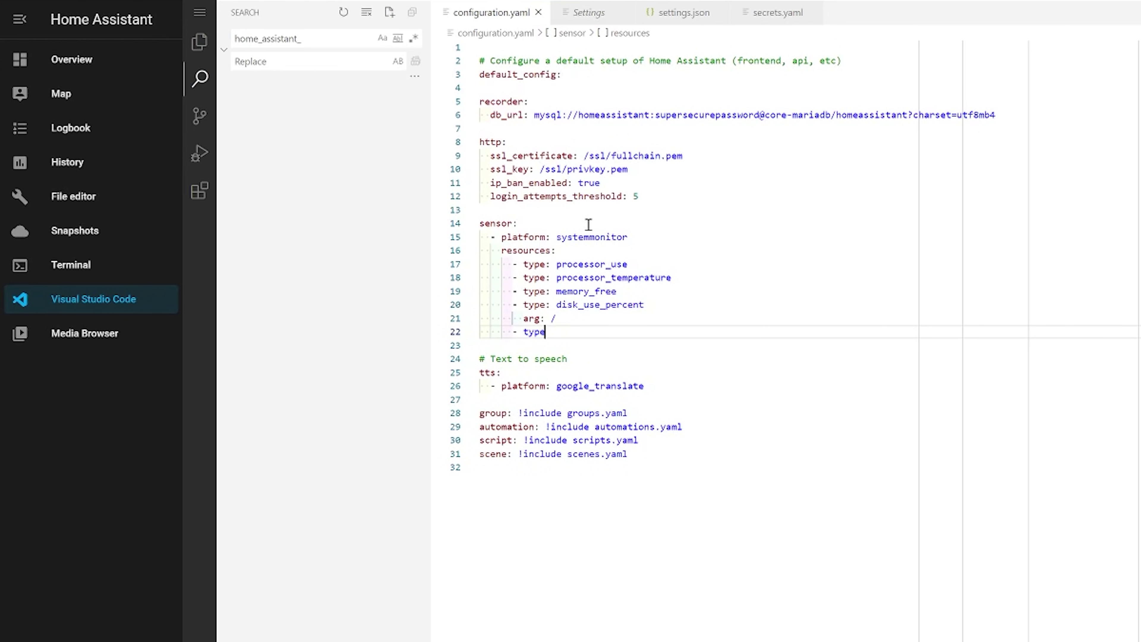
type(": disk_use")
key("Return")
type("- type: ")
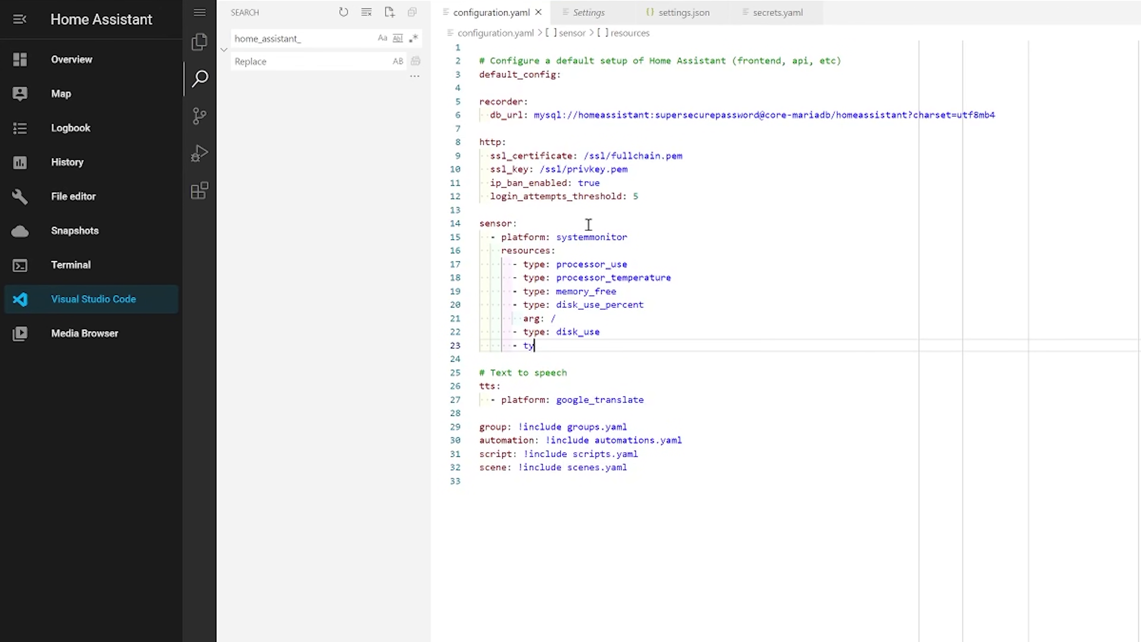
type("disk_fr")
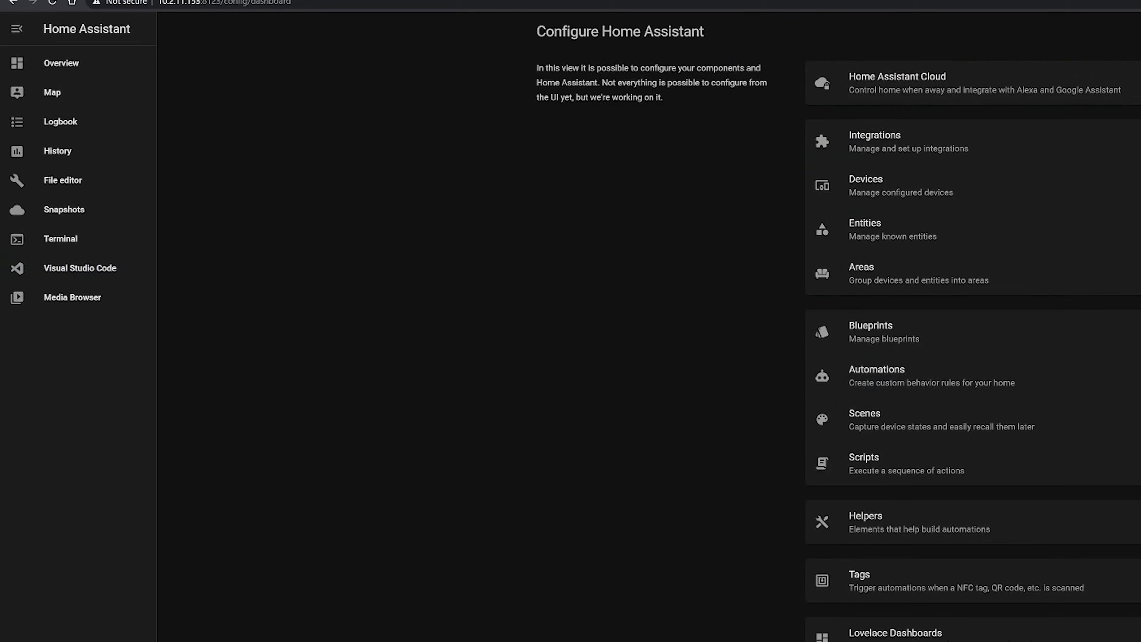
Step: Validate the configuration, restart Home Assistant, and check the new sensors in Developer Tools
scroll(610, 450, "down", 5)
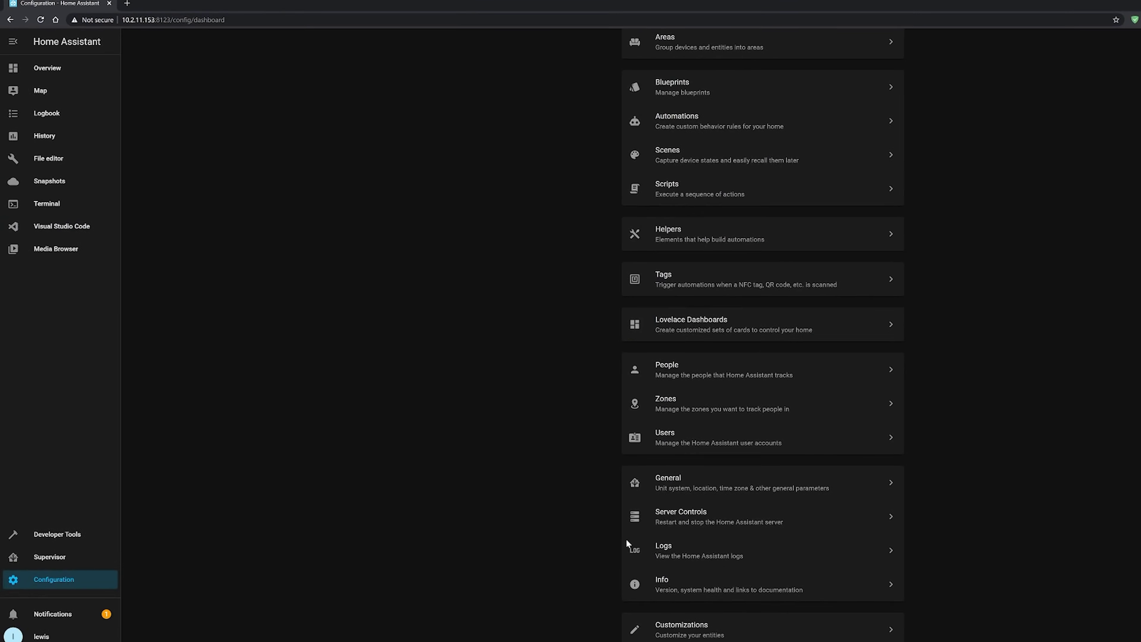
left_click(619, 450)
left_click(698, 184)
left_click(612, 283)
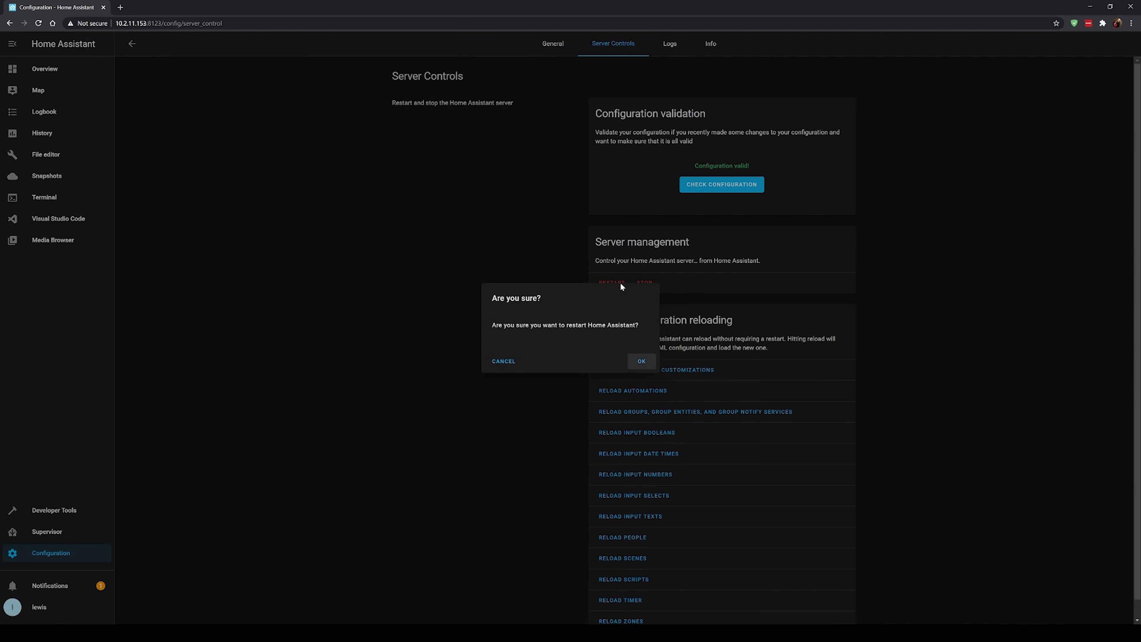
left_click(639, 360)
left_click(62, 510)
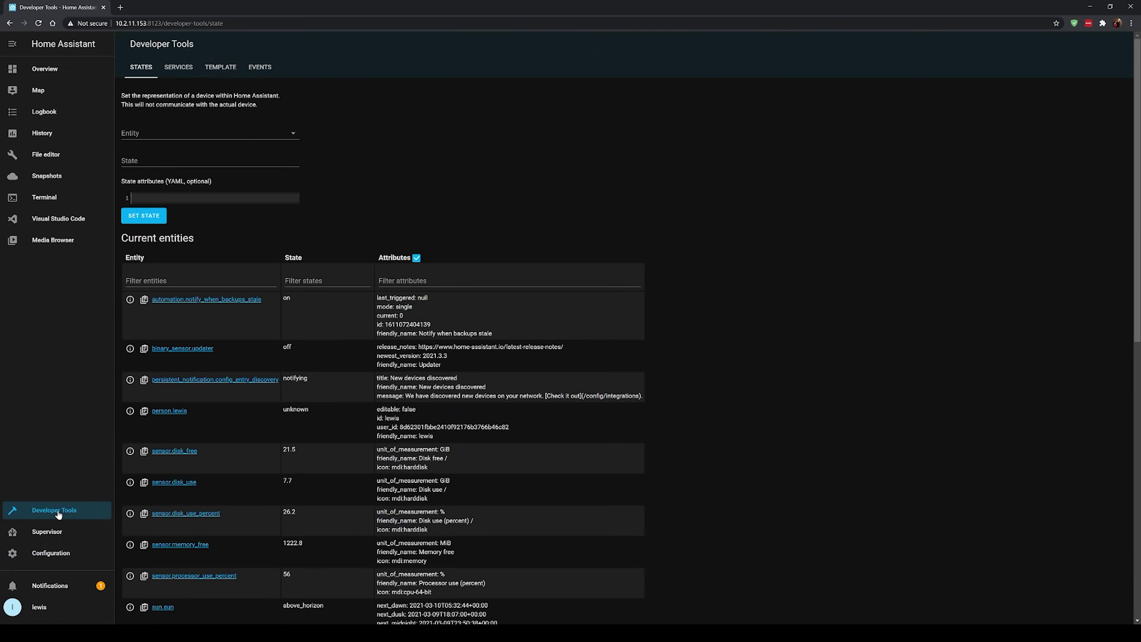
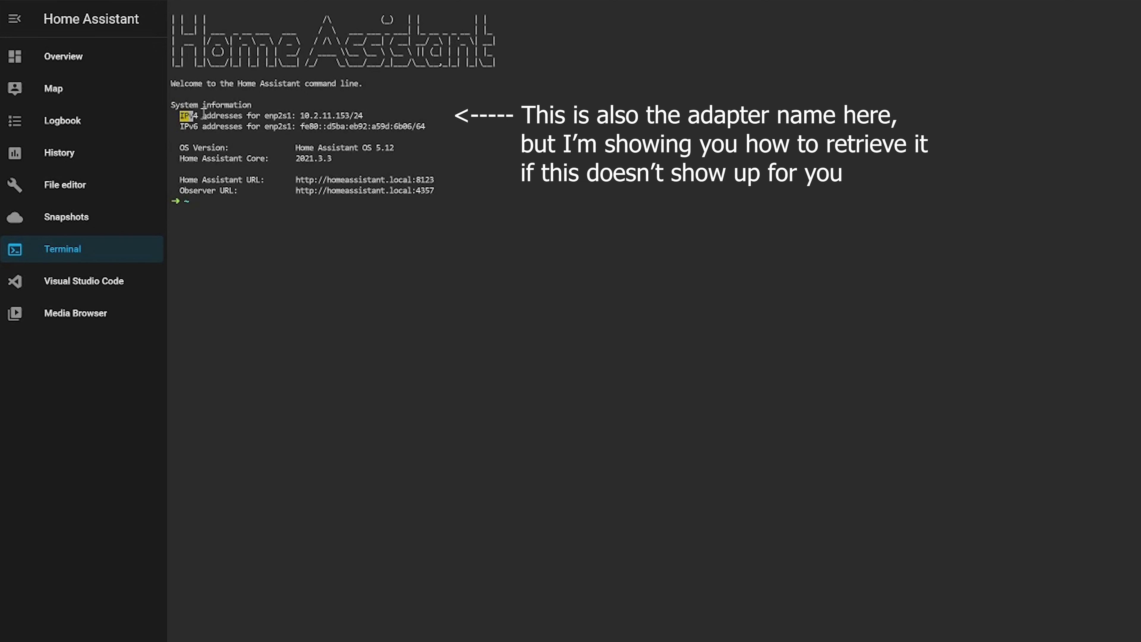
Step: List all network interfaces with ip addr and mark the enp2s1 name
left_click(320, 124)
type("ip addr")
key("Return")
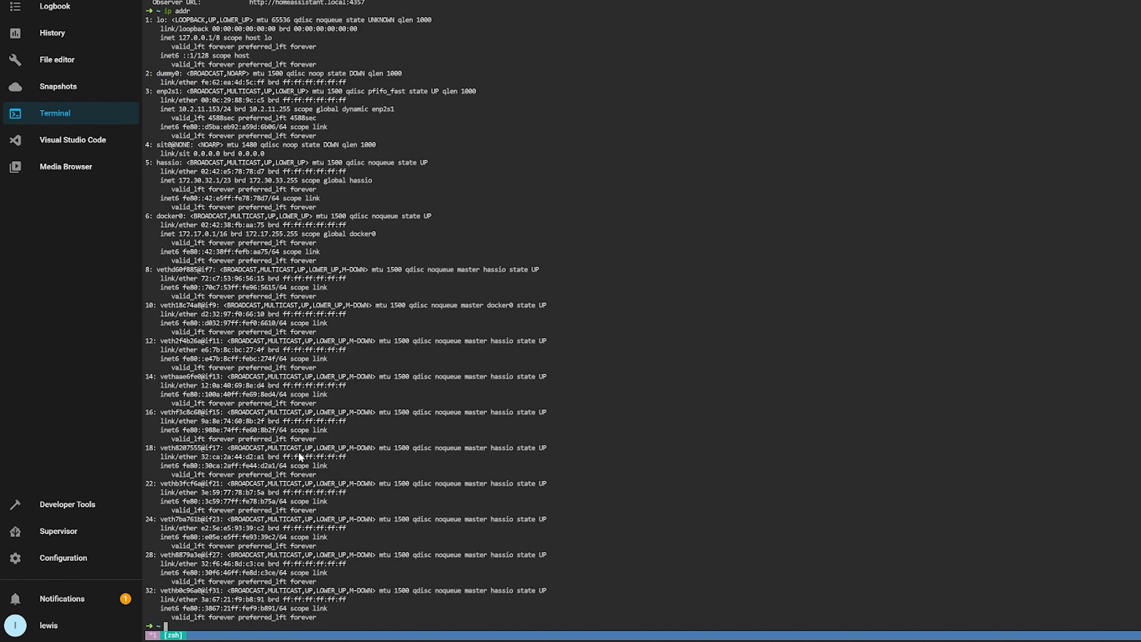
left_click_drag(157, 93, 179, 94)
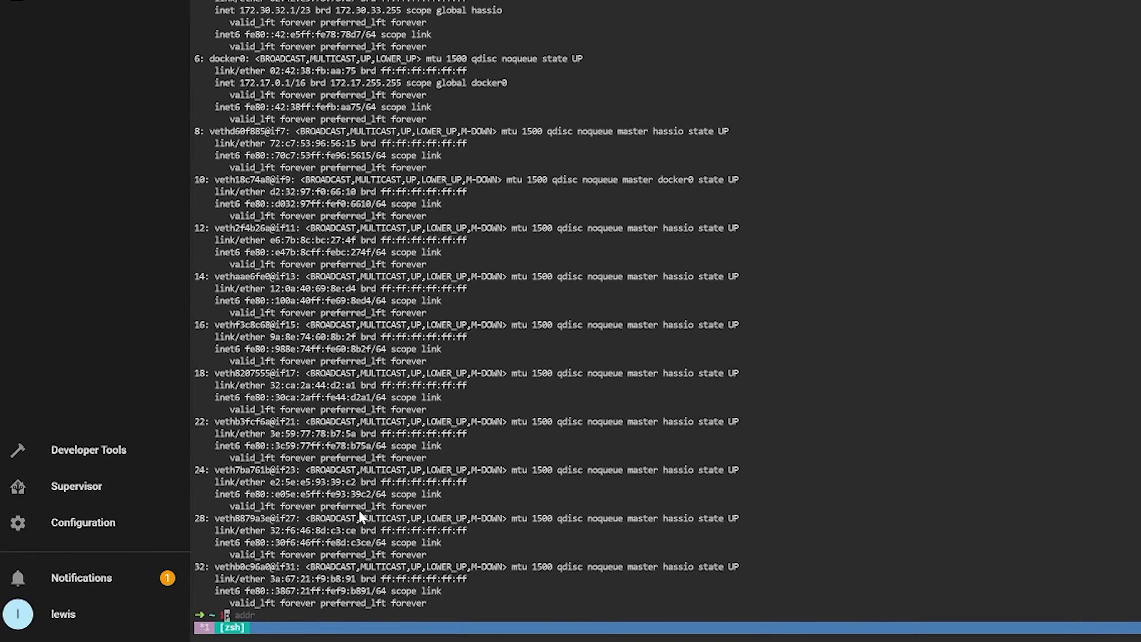
Step: Filter the listing with ip addr | grep "en" and highlight adapter enp2s1
type("ip addr |")
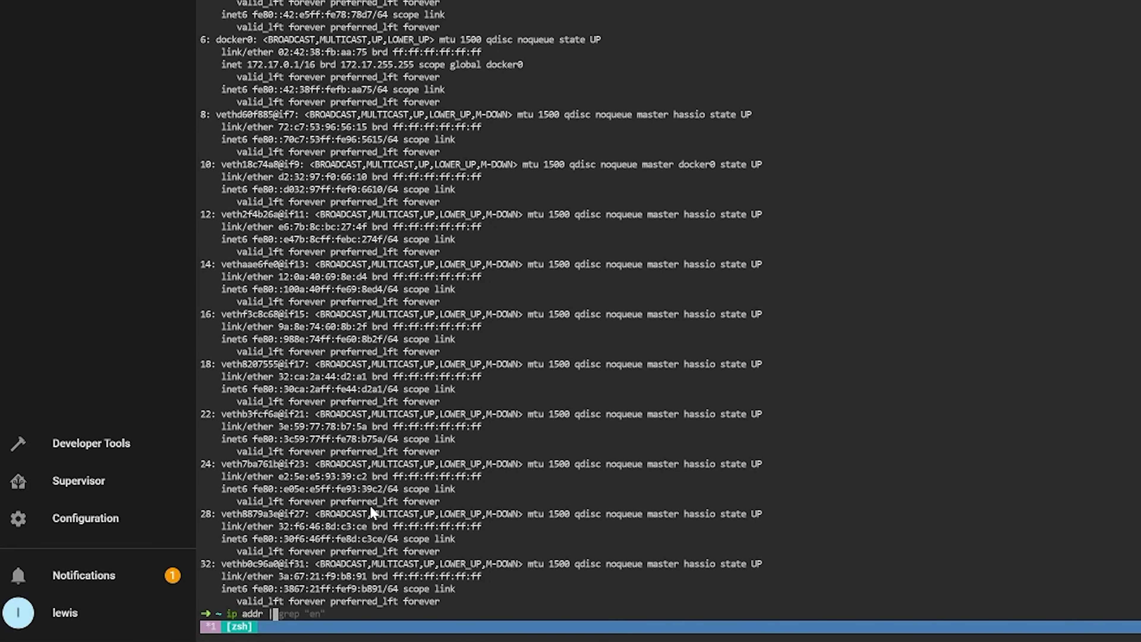
type(" grep \"en\"")
key("Return")
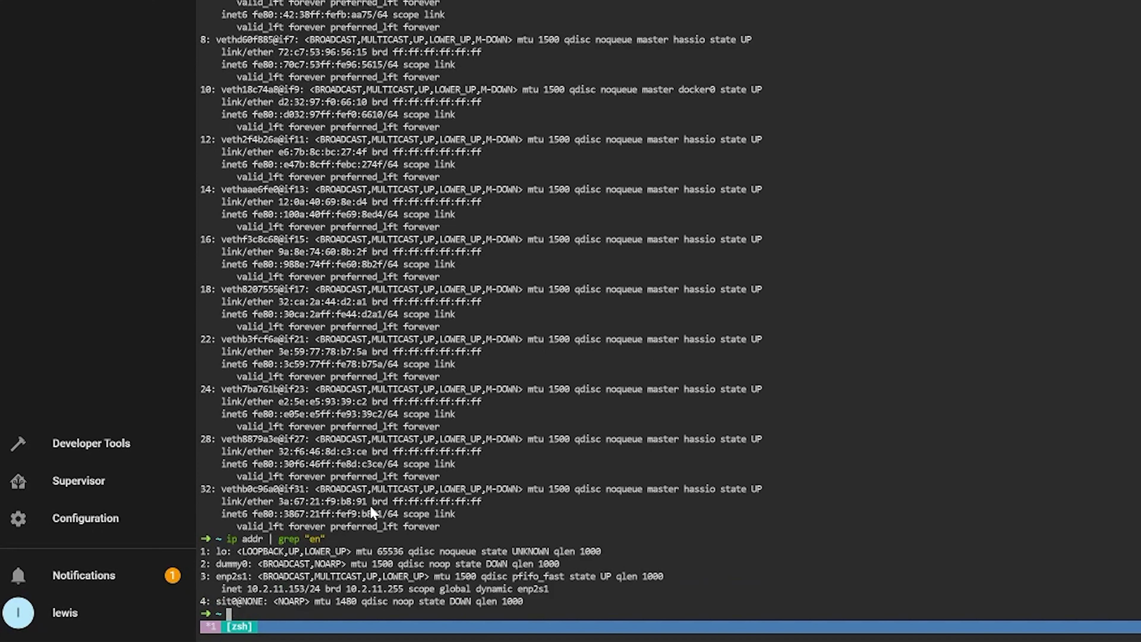
left_click_drag(217, 576, 292, 591)
left_click_drag(217, 577, 247, 576)
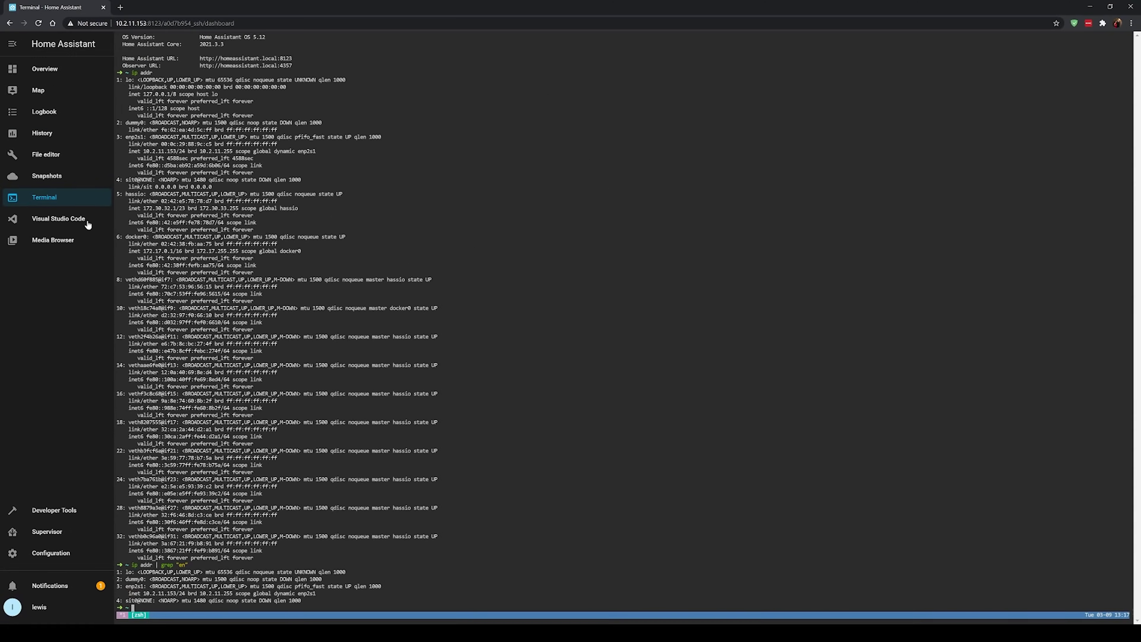
Step: In configuration.yaml, add '- type: throughput_network_in' with 'arg: enp2s1' below disk_free
left_click(82, 223)
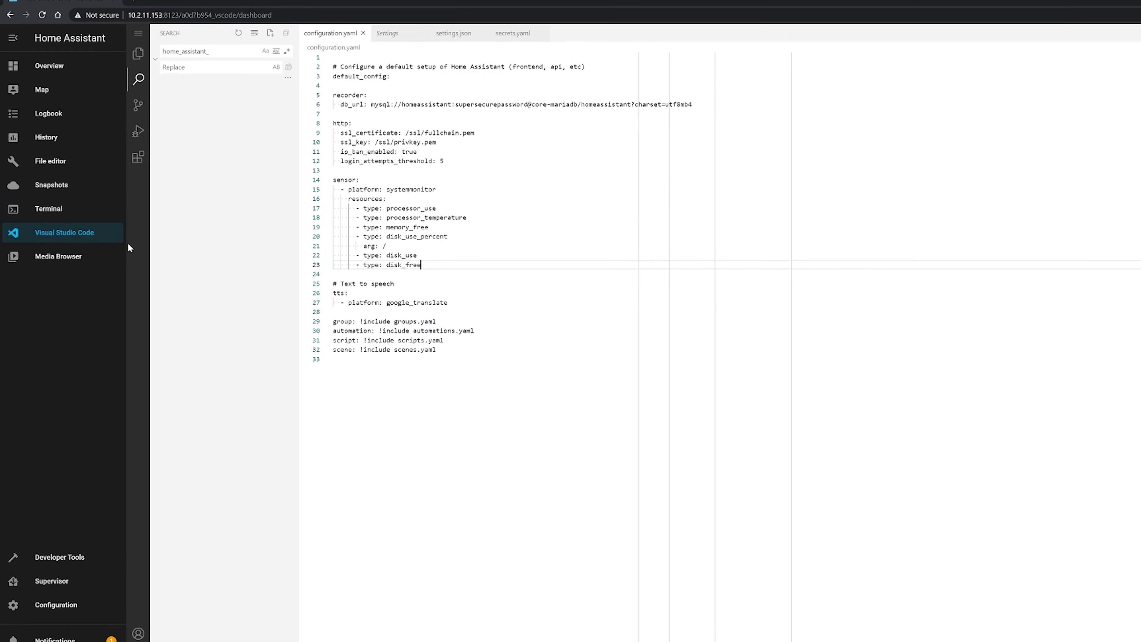
left_click(451, 275)
key("Return")
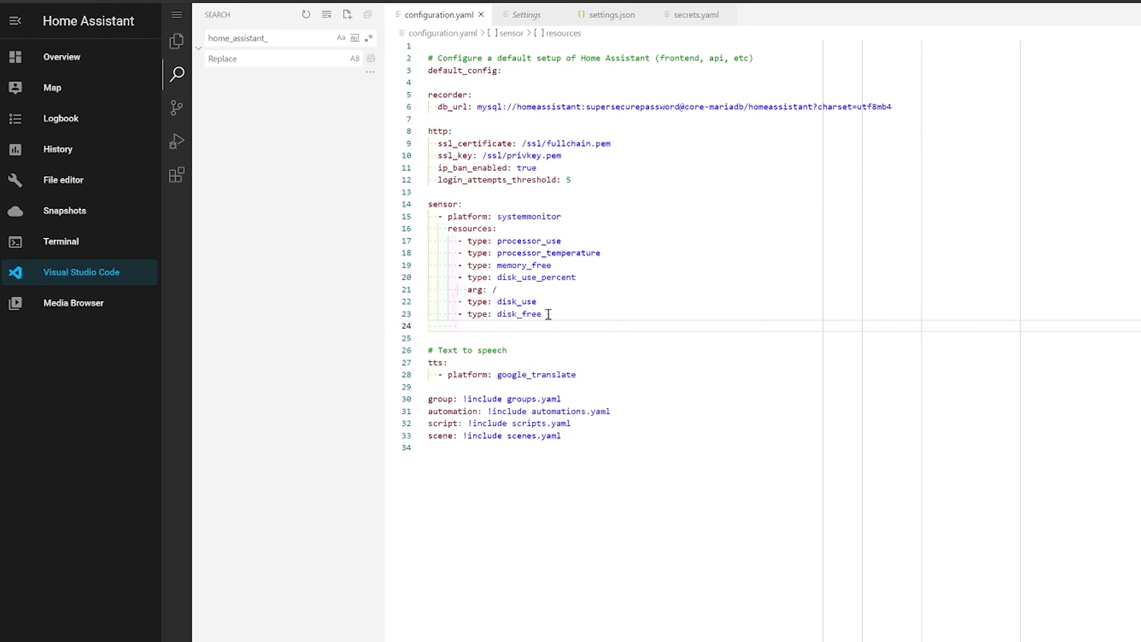
type("- type: ")
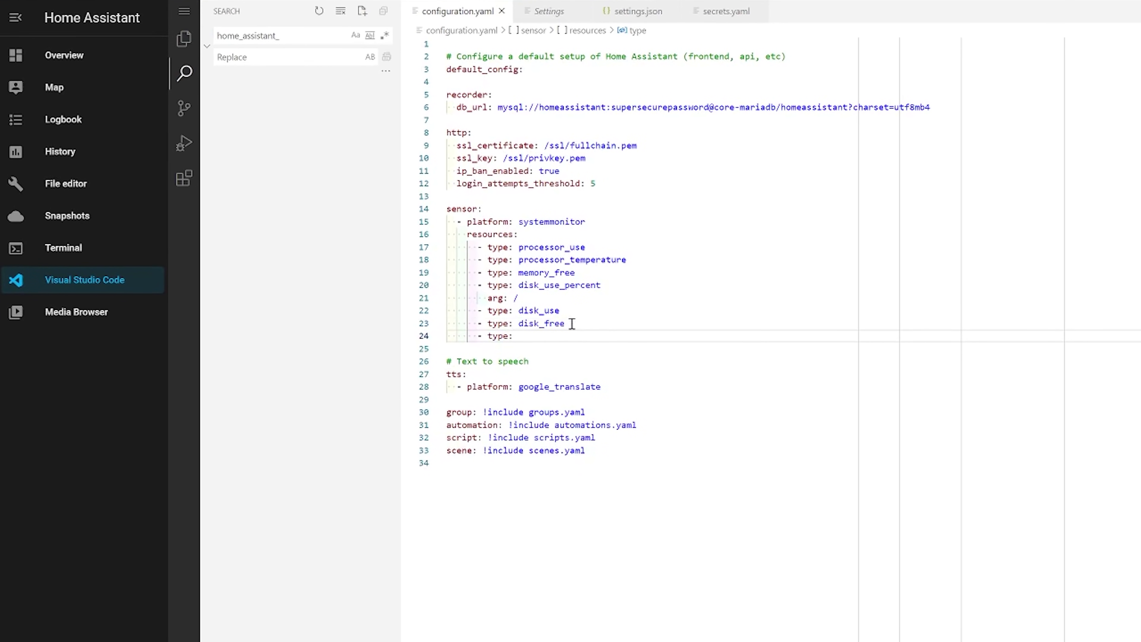
type("throughput_network_in")
key("Return")
type("arg: enp2")
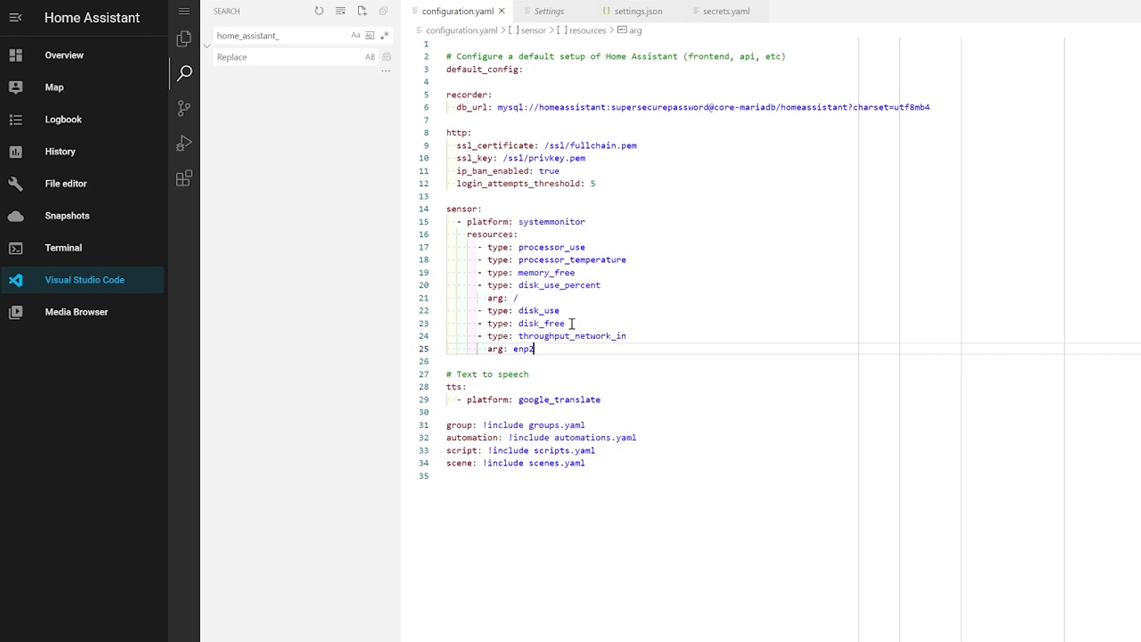
type("s1")
Step: Add '- type: throughput_network_out' with 'arg: enp2s1' as the next resource
key("Return")
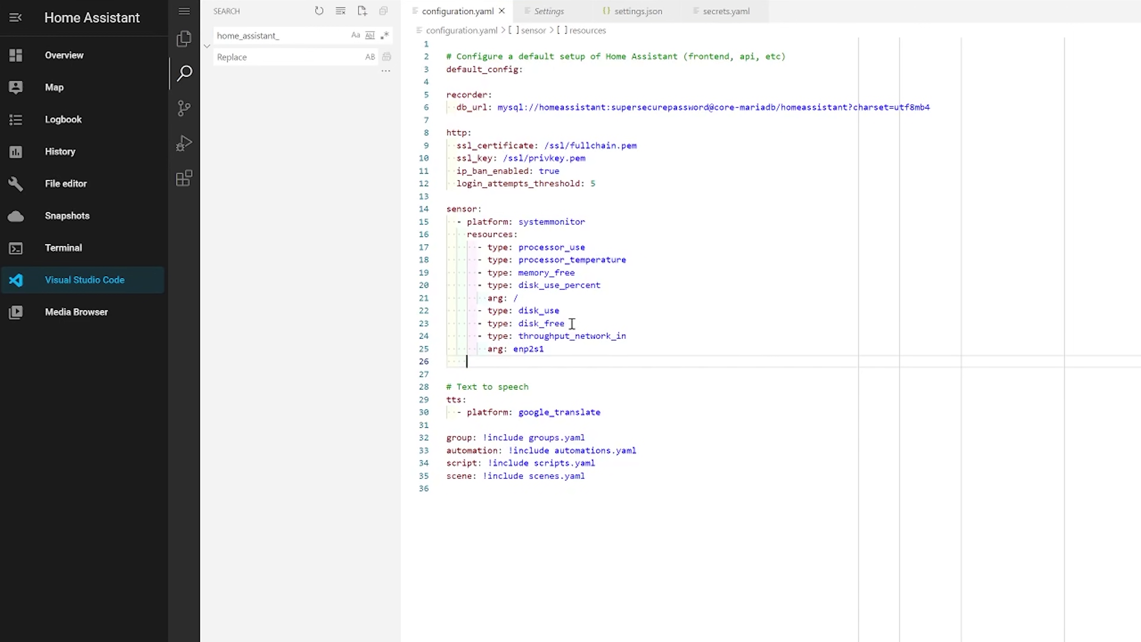
type("- type: throughput_netw")
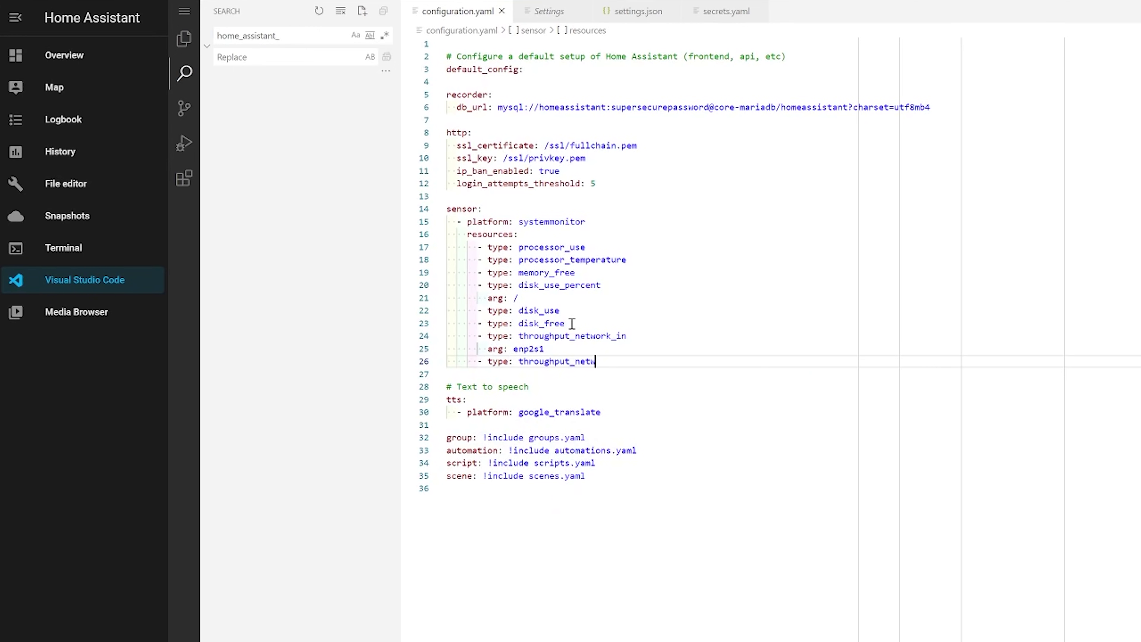
type("ork_out")
key("BackSpace")
key("Return")
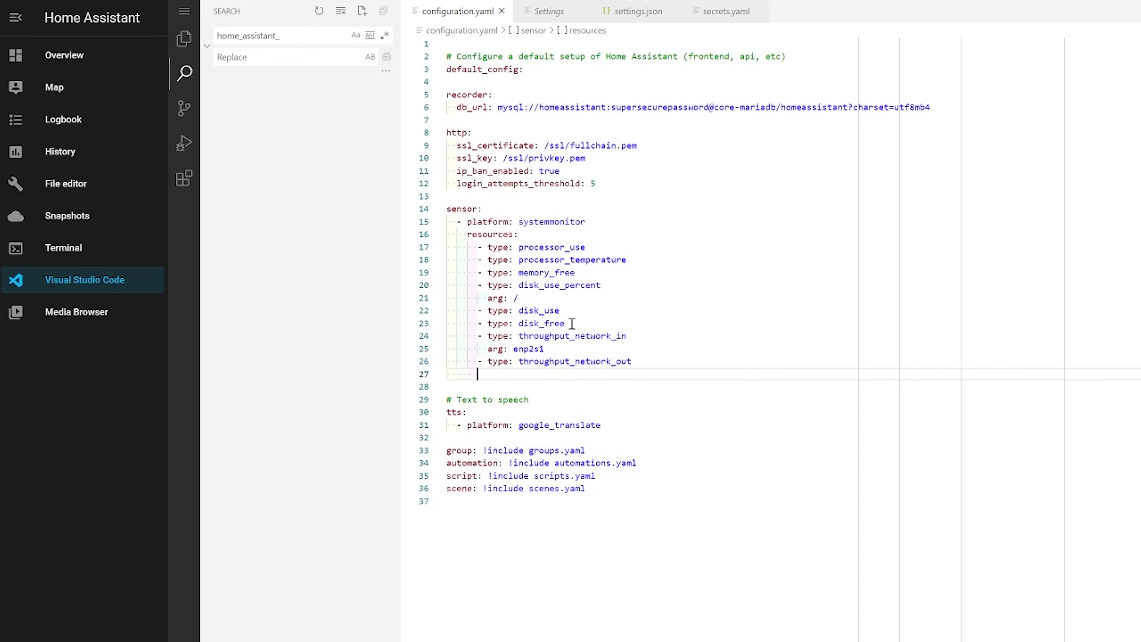
type("arg: enp2s1")
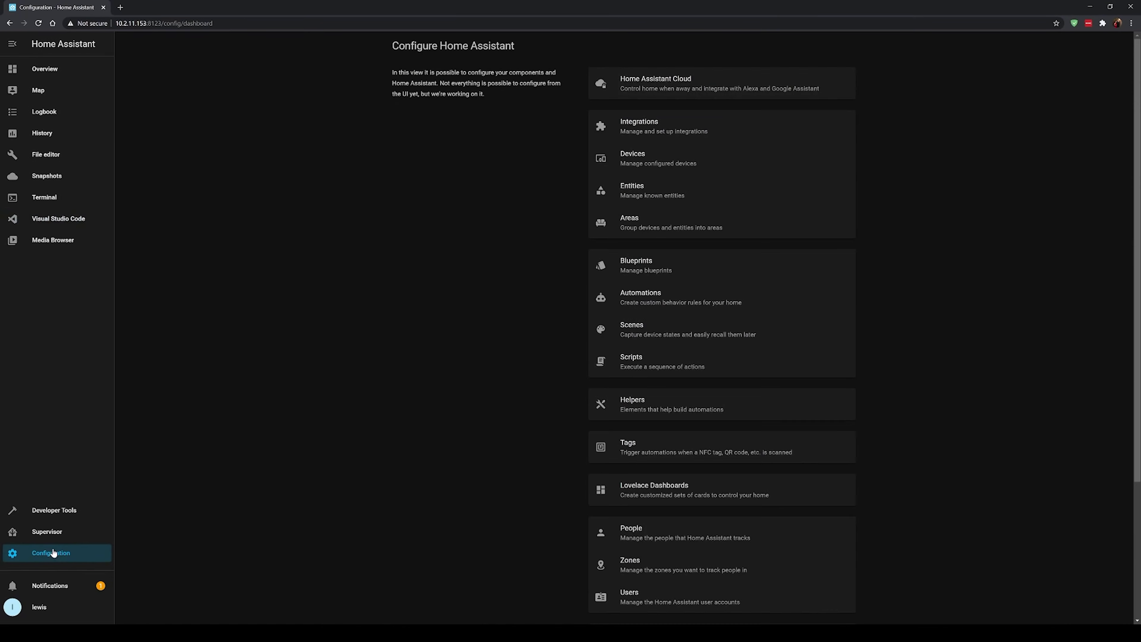
scroll(644, 492, "down", 5)
Step: Check the configuration in Server Controls and restart the Home Assistant server
left_click(644, 492)
left_click(722, 184)
left_click(626, 282)
left_click(642, 361)
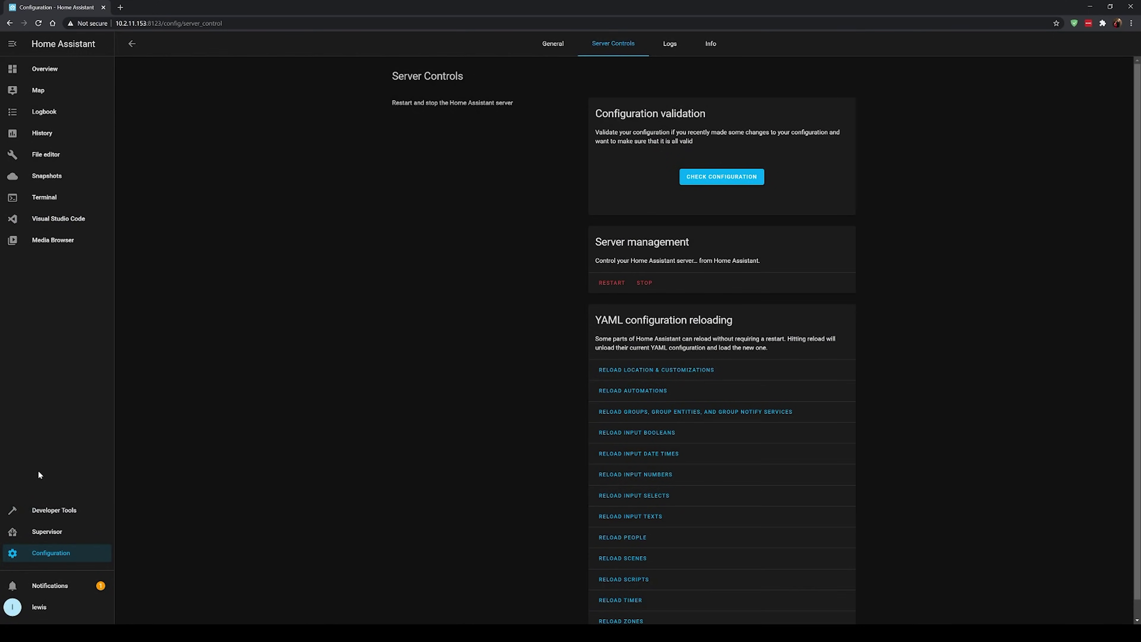
Step: In Developer Tools States, open the enp2s1 network throughput in sensor's details
left_click(29, 511)
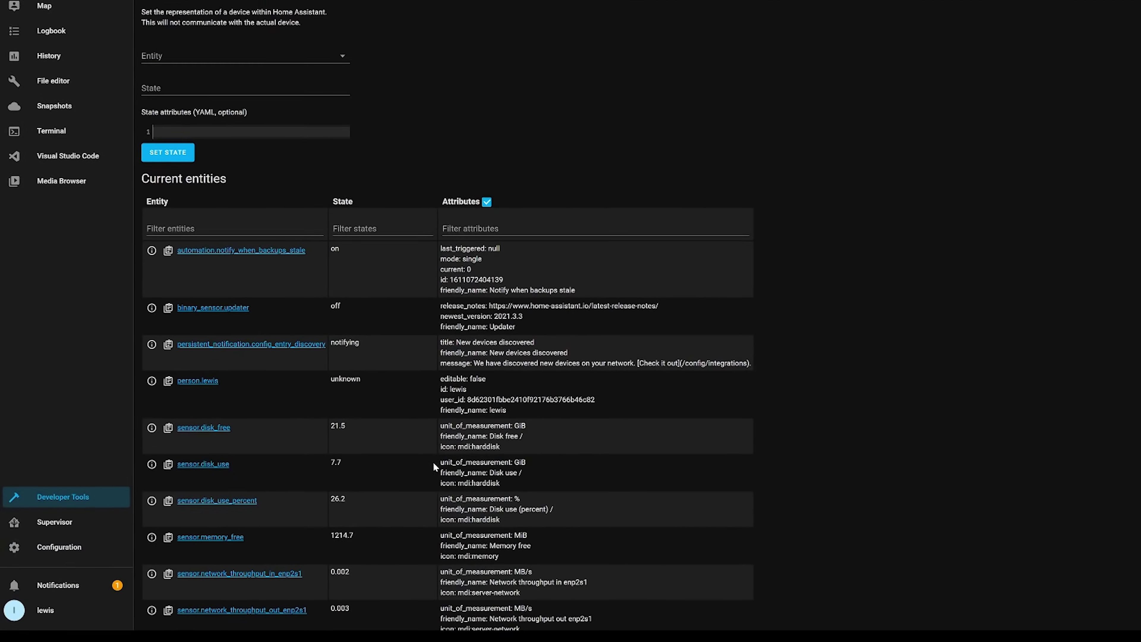
scroll(462, 362, "down", 2)
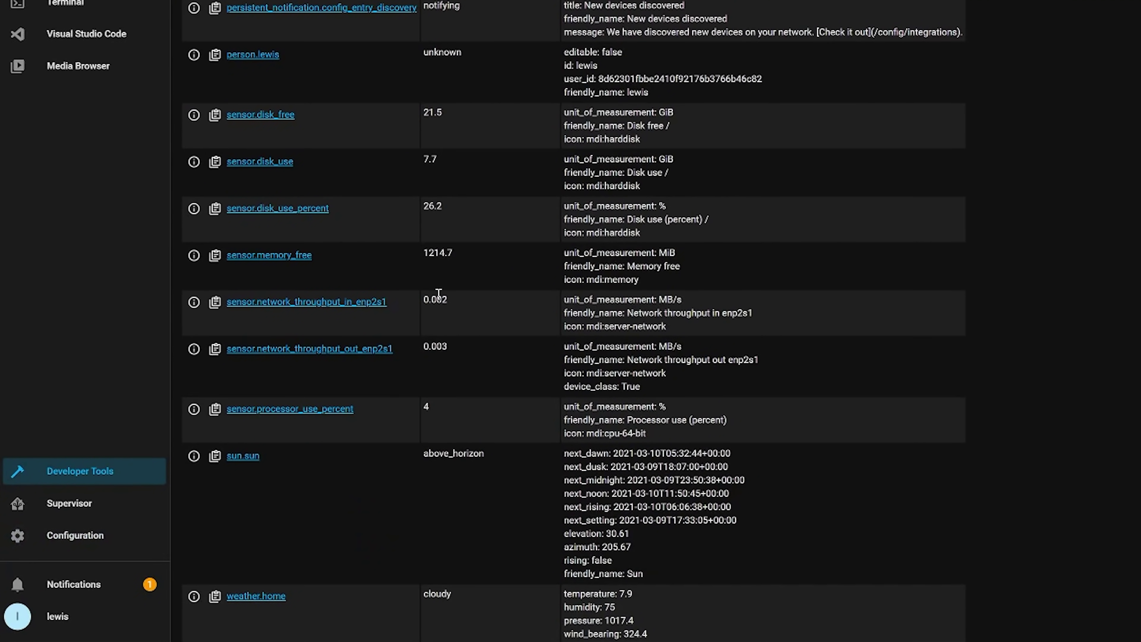
left_click(192, 302)
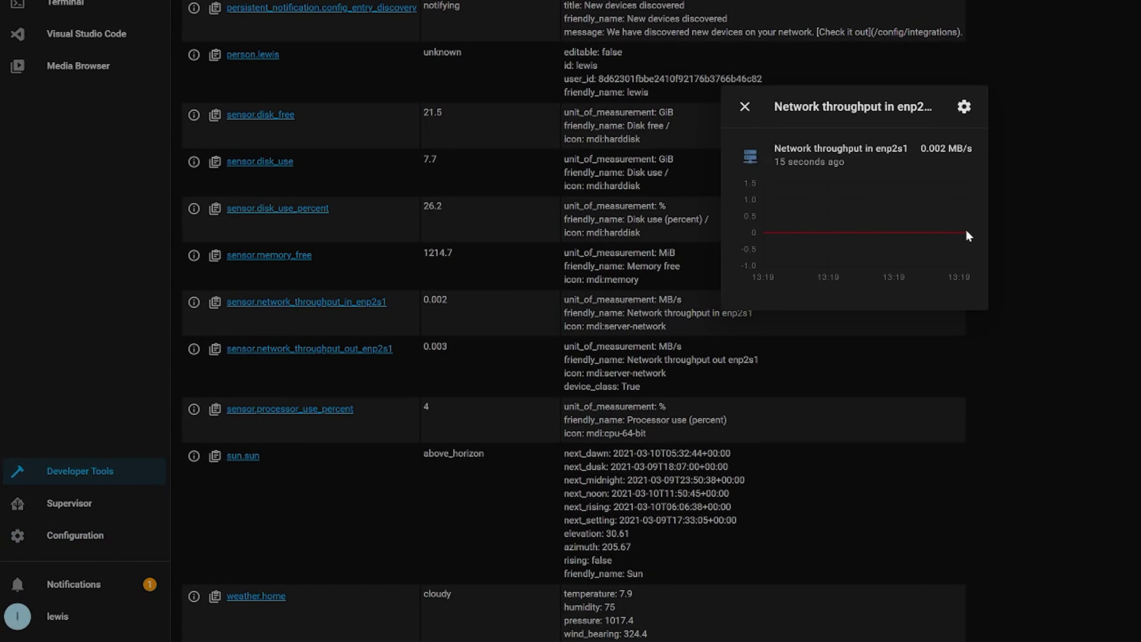
mouse_move(969, 237)
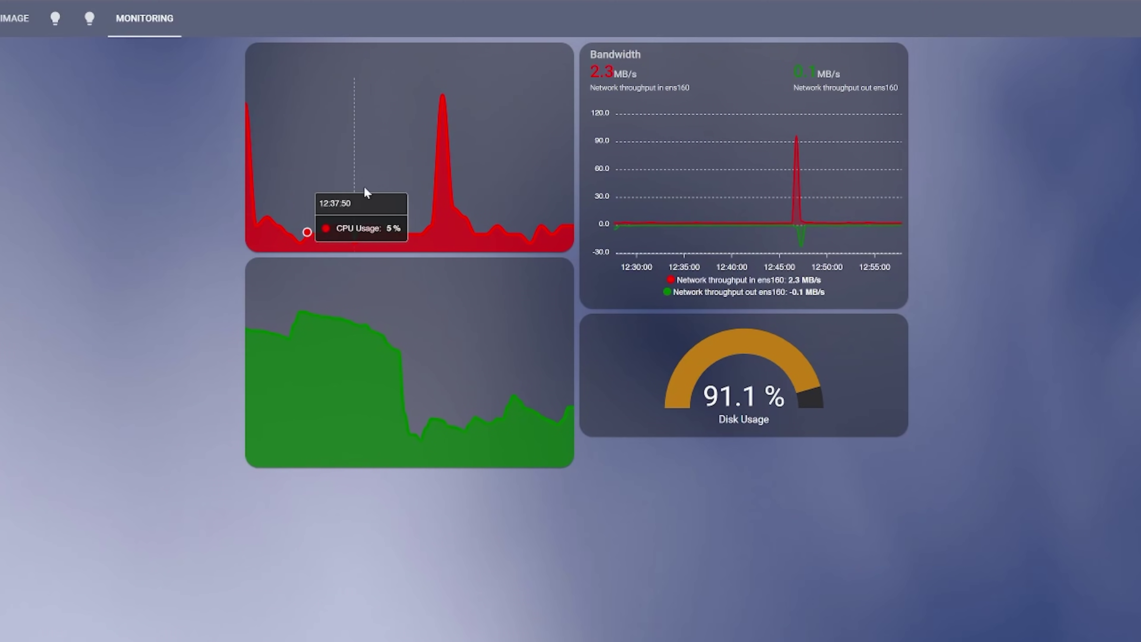
mouse_move(448, 99)
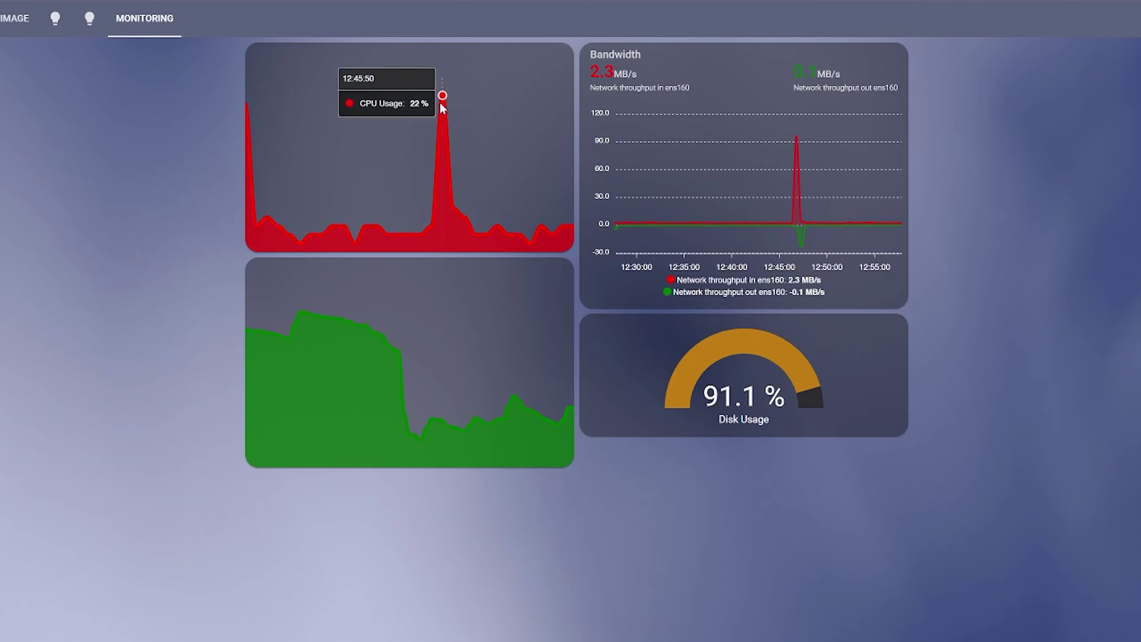